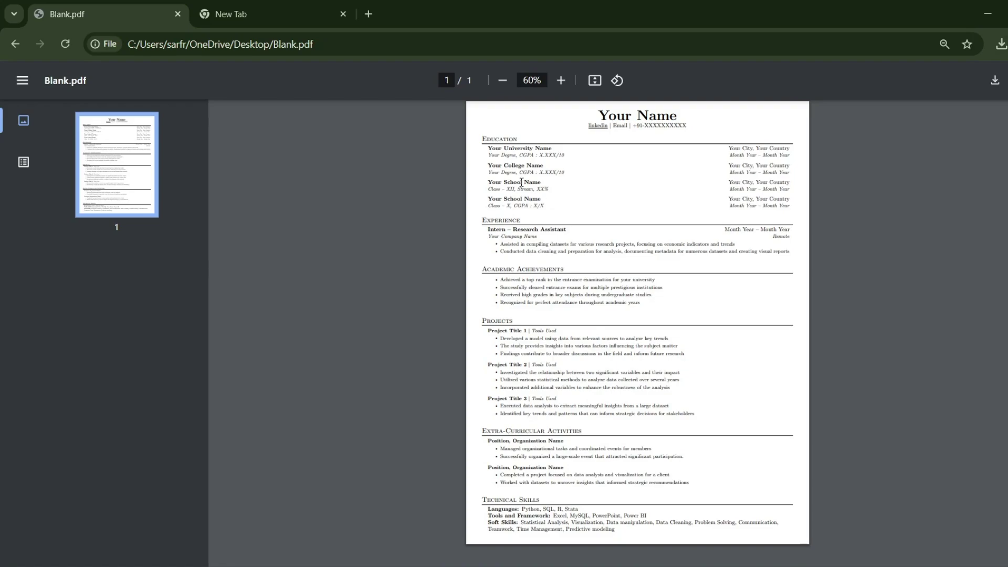
- In a new tab, search for 'overleaf' and open the Overleaf website
left_click(272, 7)
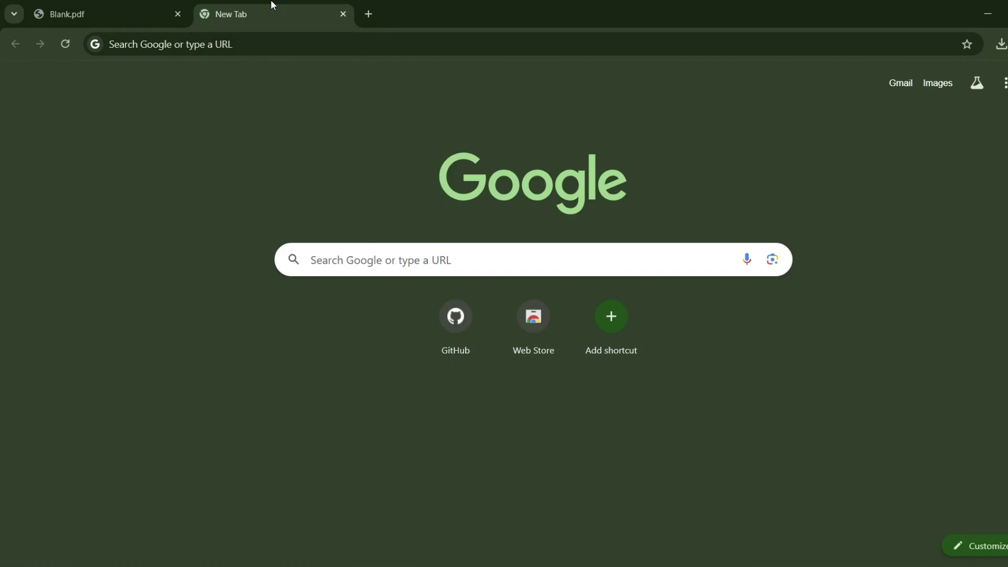
left_click(453, 260)
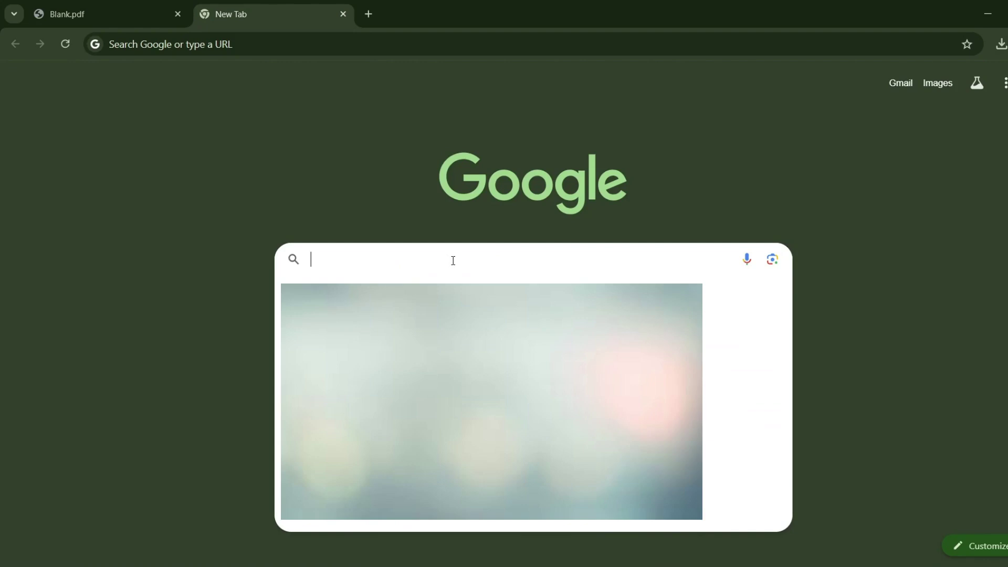
type("overleaf")
key("Return")
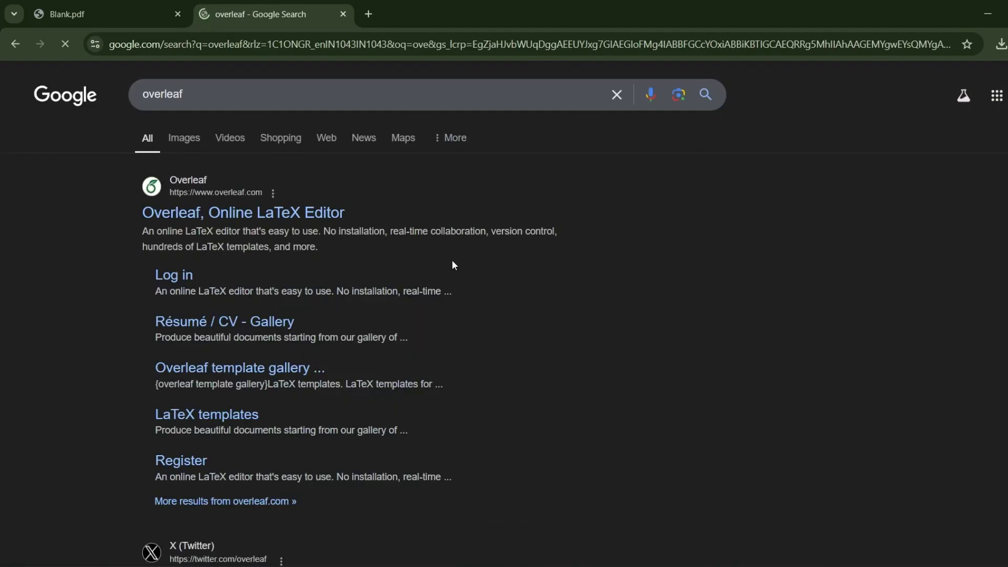
left_click(260, 213)
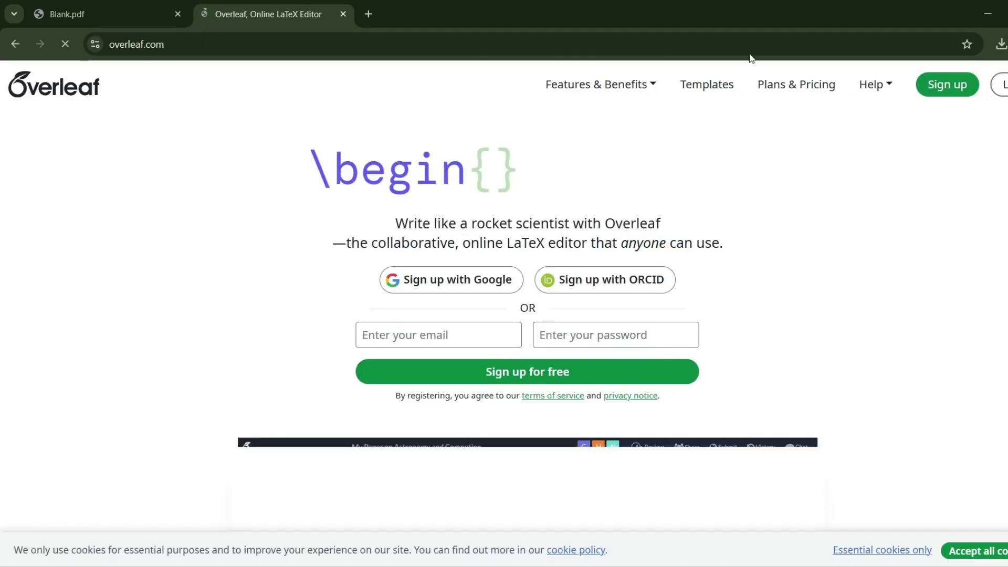
- Sign up with a Google account, skipping the premium offer and all onboarding questions
left_click(960, 84)
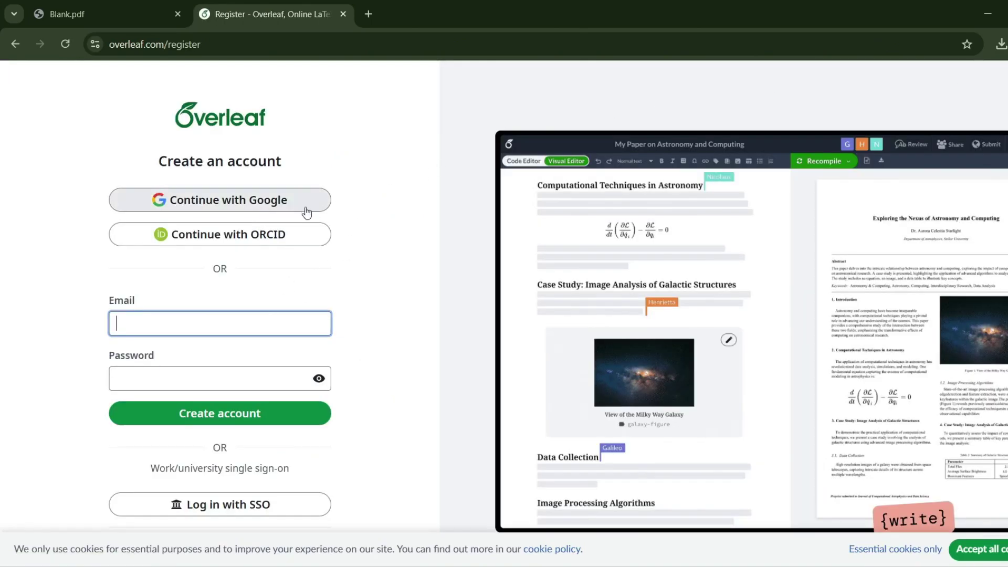
left_click(286, 210)
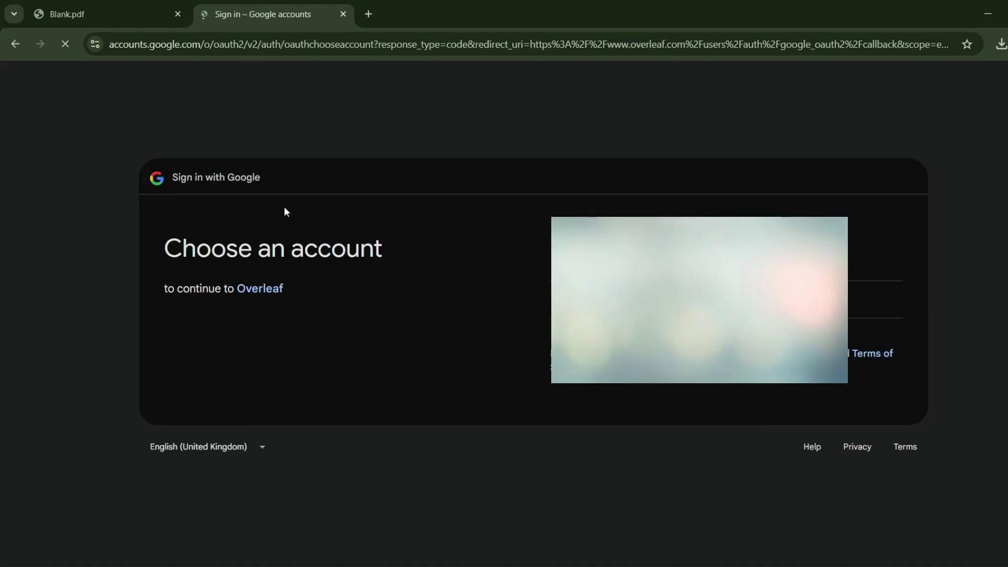
left_click(284, 325)
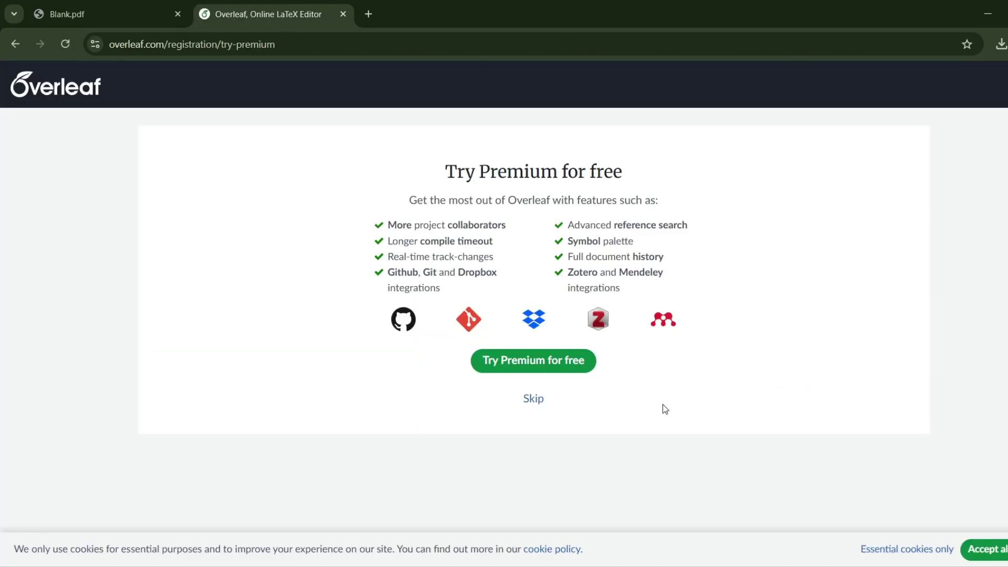
left_click(532, 399)
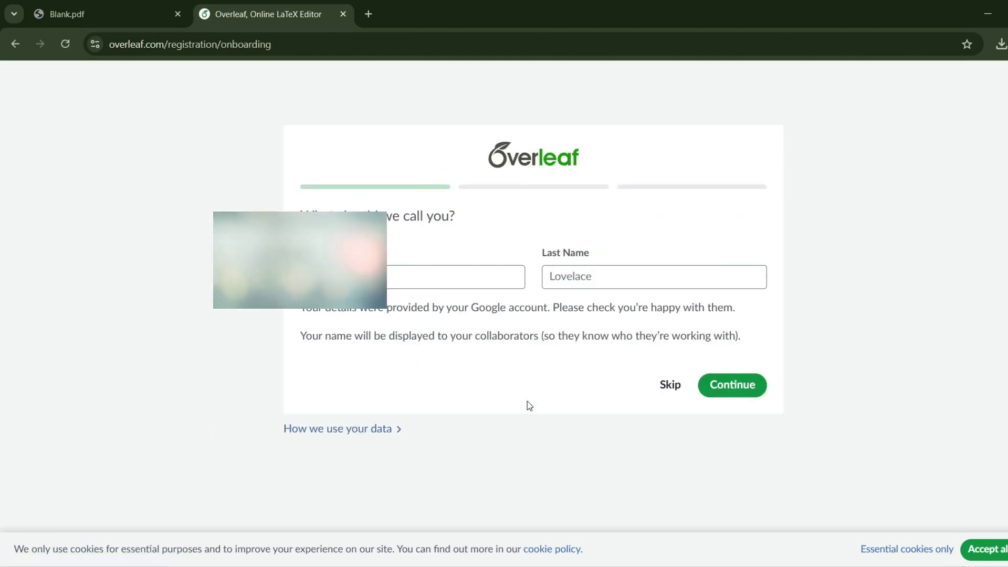
left_click(668, 394)
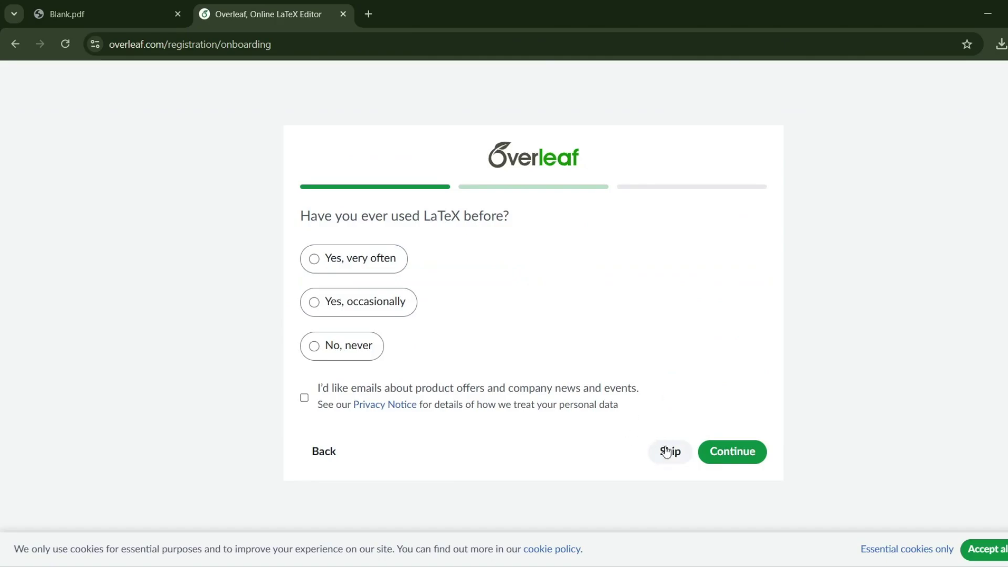
left_click(669, 454)
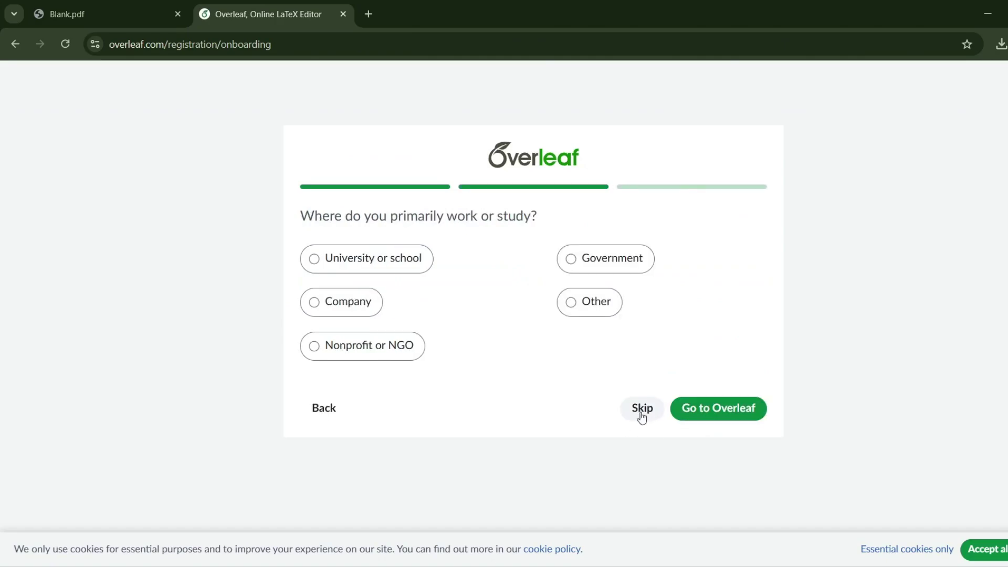
left_click(640, 412)
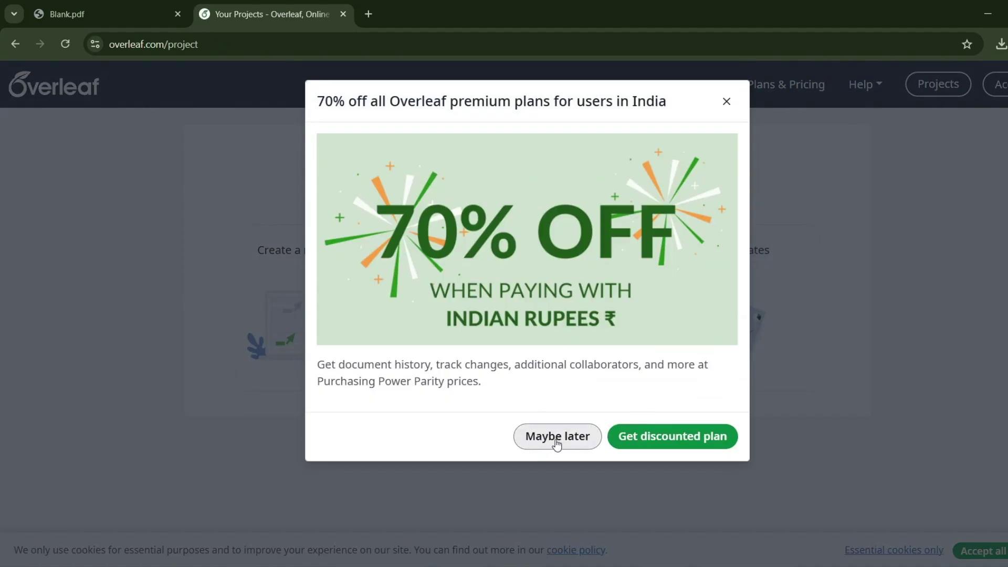
- Dismiss the discount offer and create a blank project named CV-1
left_click(556, 439)
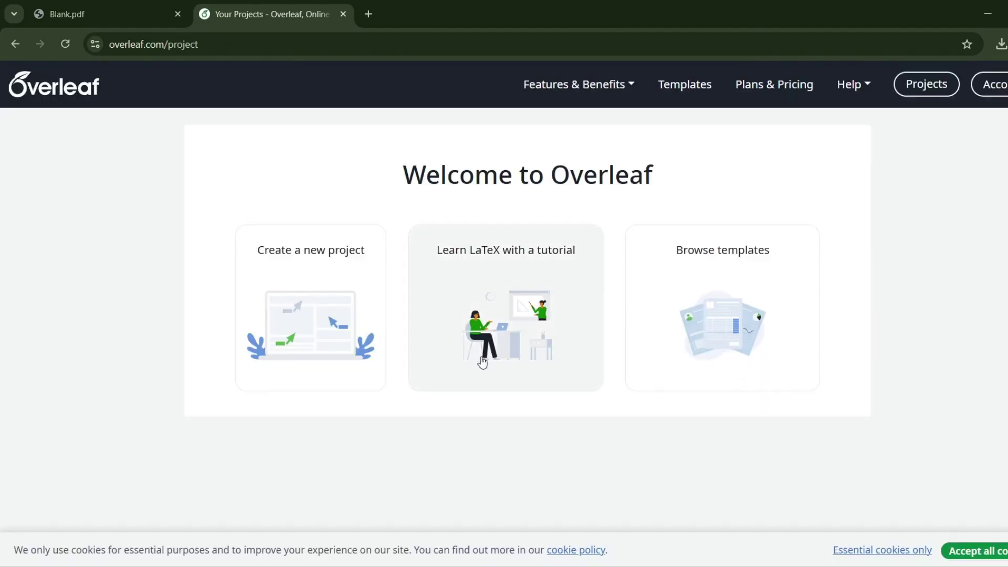
left_click(316, 280)
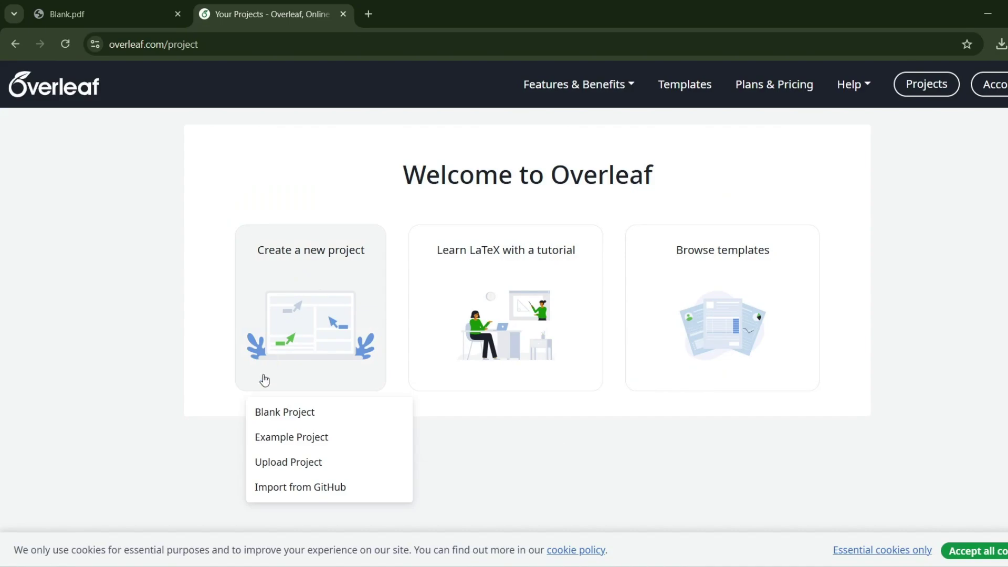
left_click(281, 414)
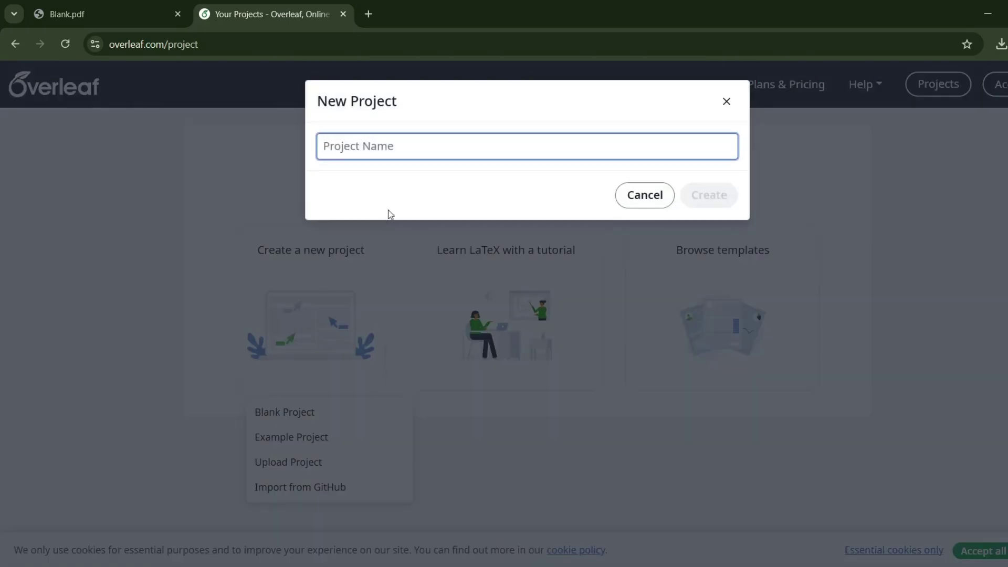
type("CV")
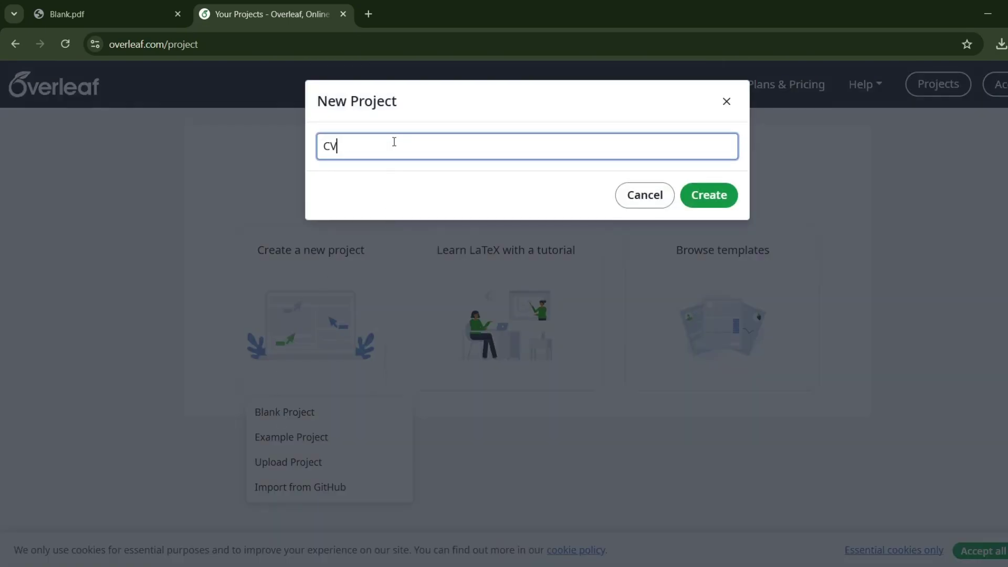
type("-1")
left_click(716, 199)
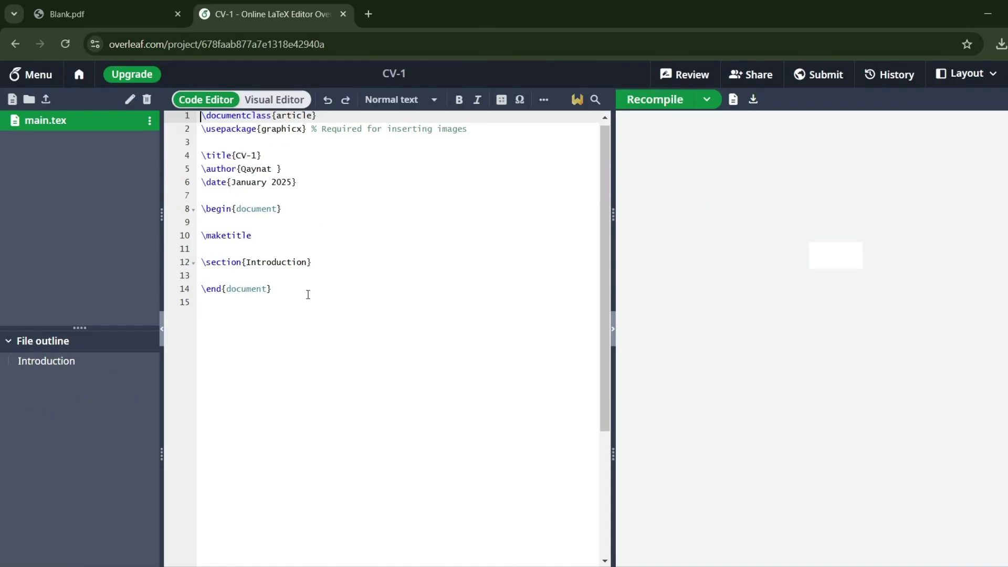
- Delete all template code from main.tex and recompile the empty document
left_click(308, 291)
key("ctrl+a")
key("Delete")
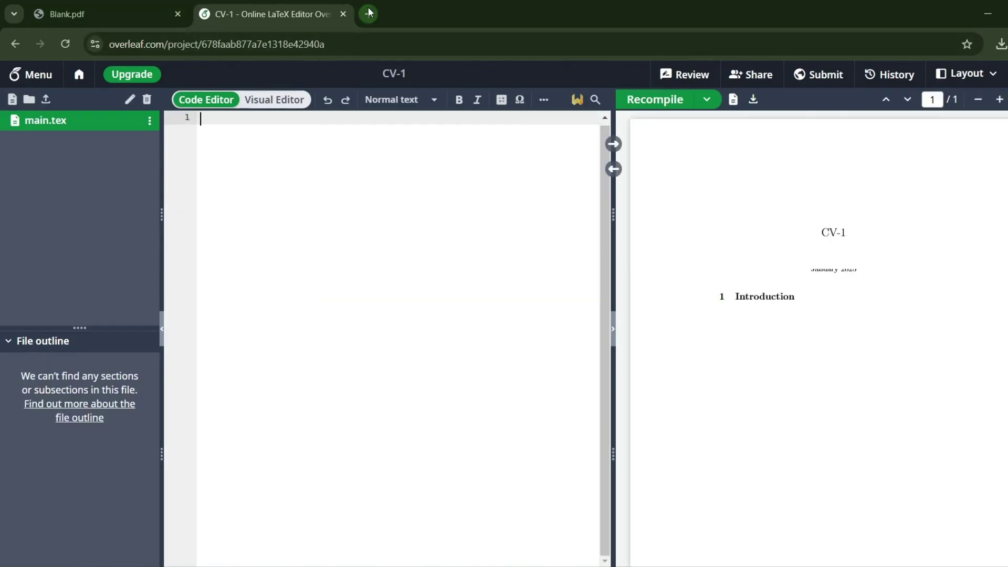
left_click(653, 100)
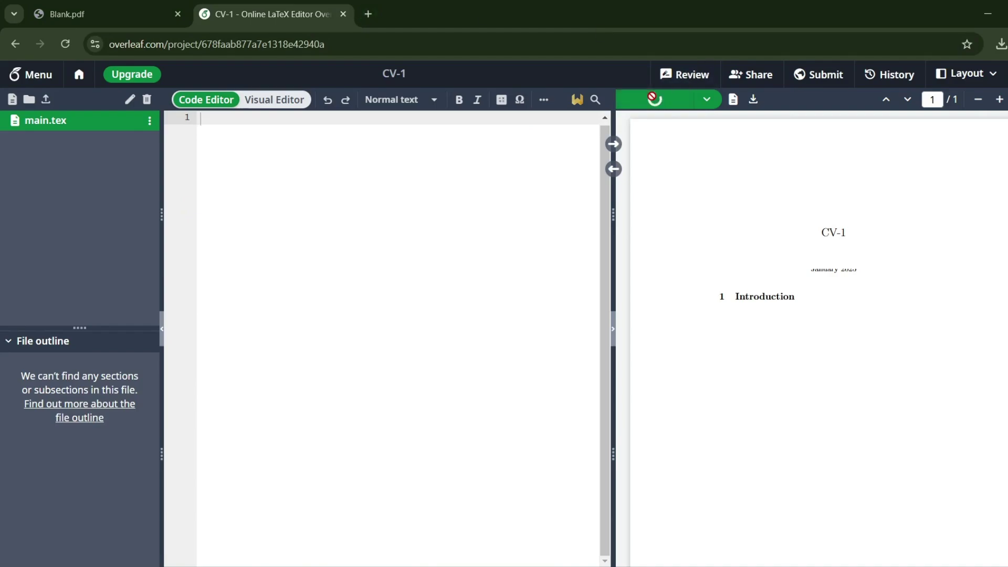
- Load the CV GitHub repository in a new tab and download the raw CV-1 Latex Codes.docx
left_click(368, 15)
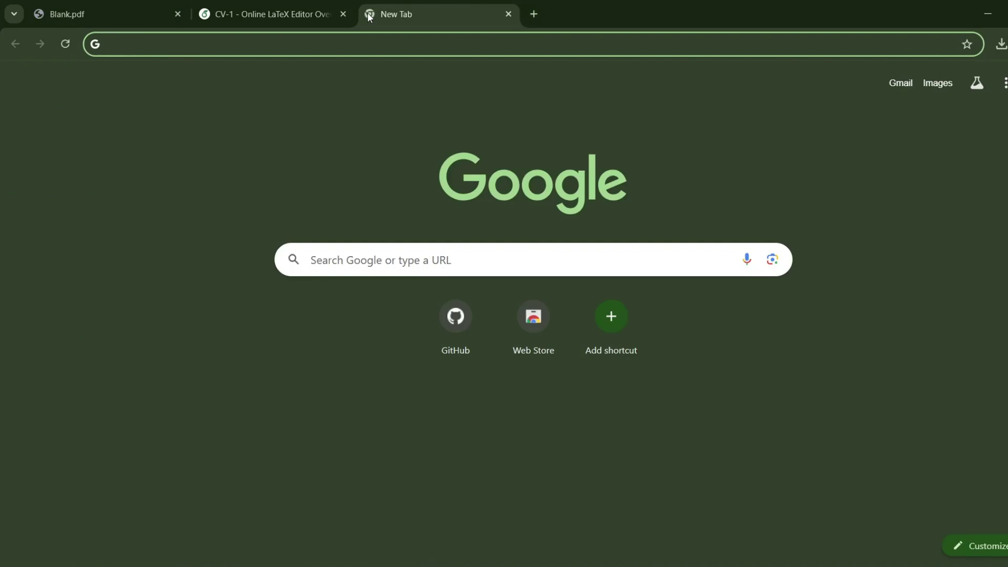
type("https://github.com/imdsarfraz/CV")
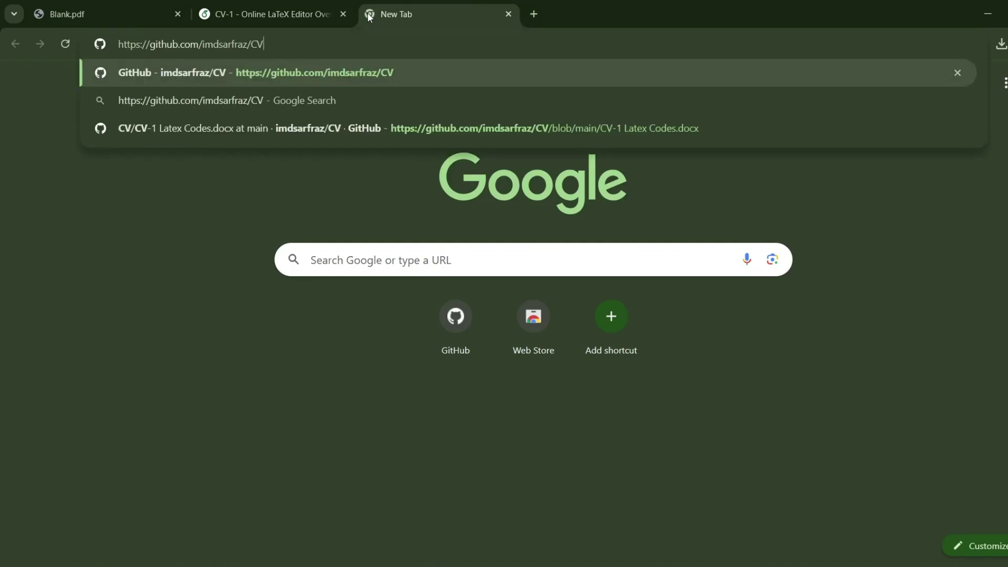
key("Return")
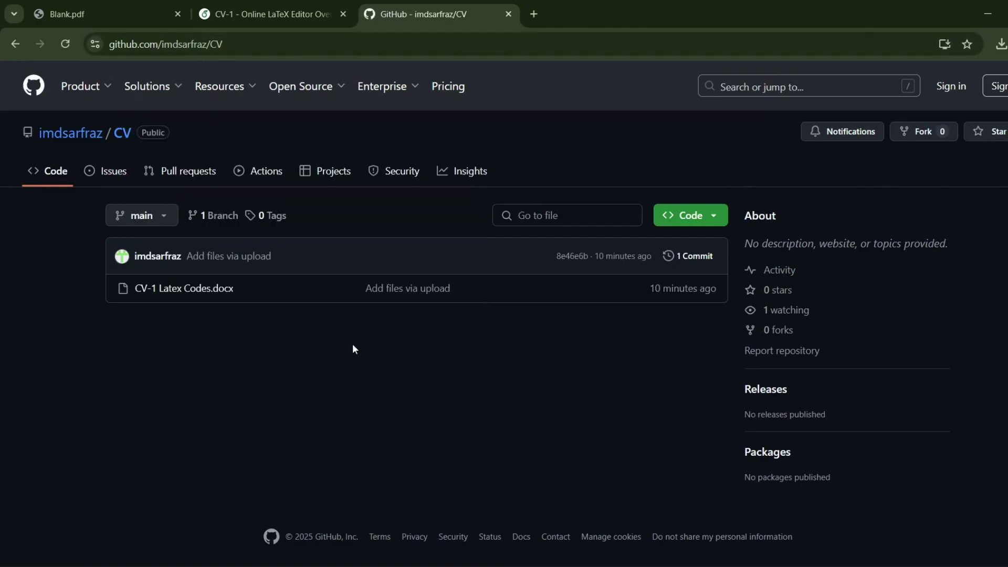
left_click(212, 292)
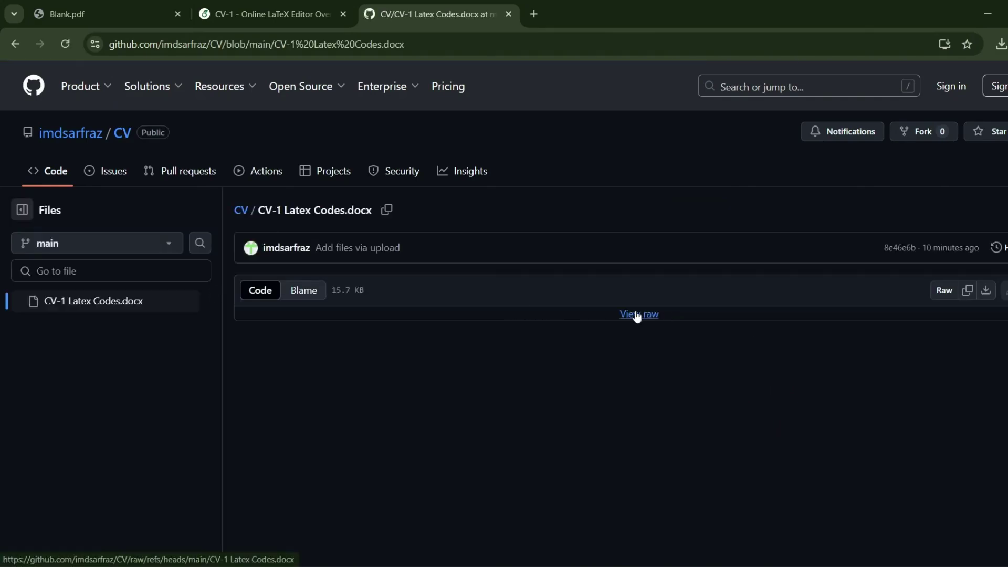
left_click(637, 314)
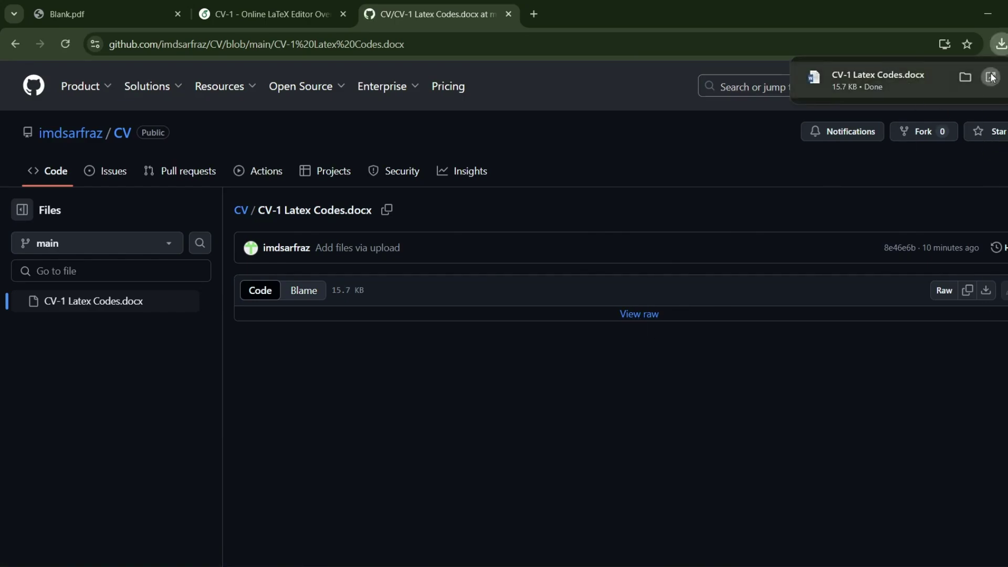
- Open the downloaded docx in Word and copy all of its LaTeX code
left_click(991, 77)
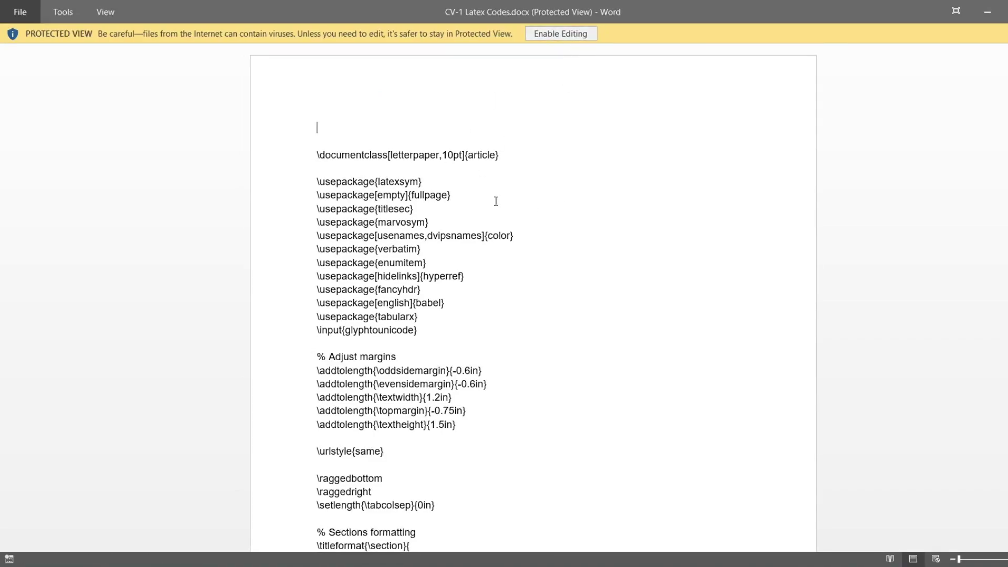
key("ctrl+a")
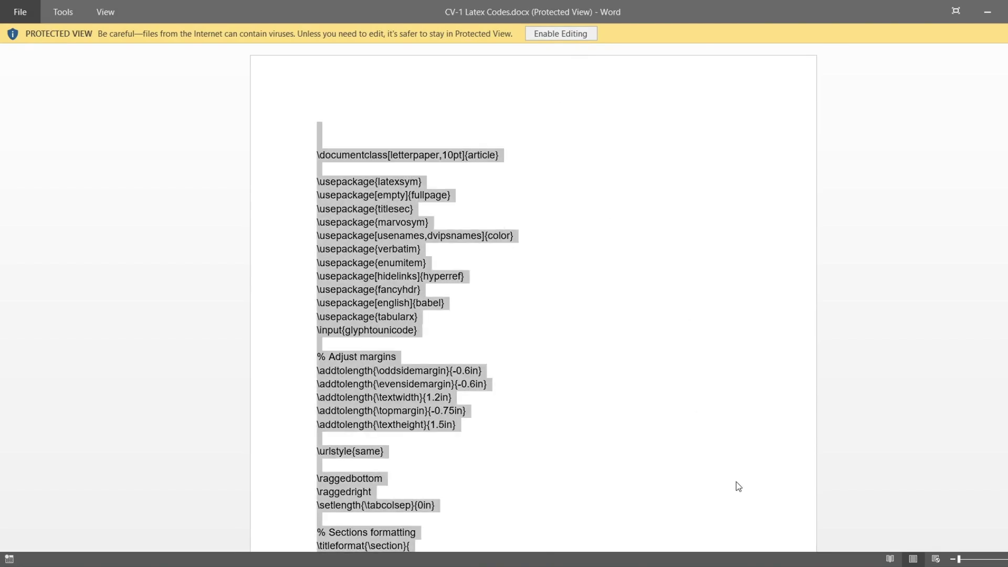
key("alt+Tab")
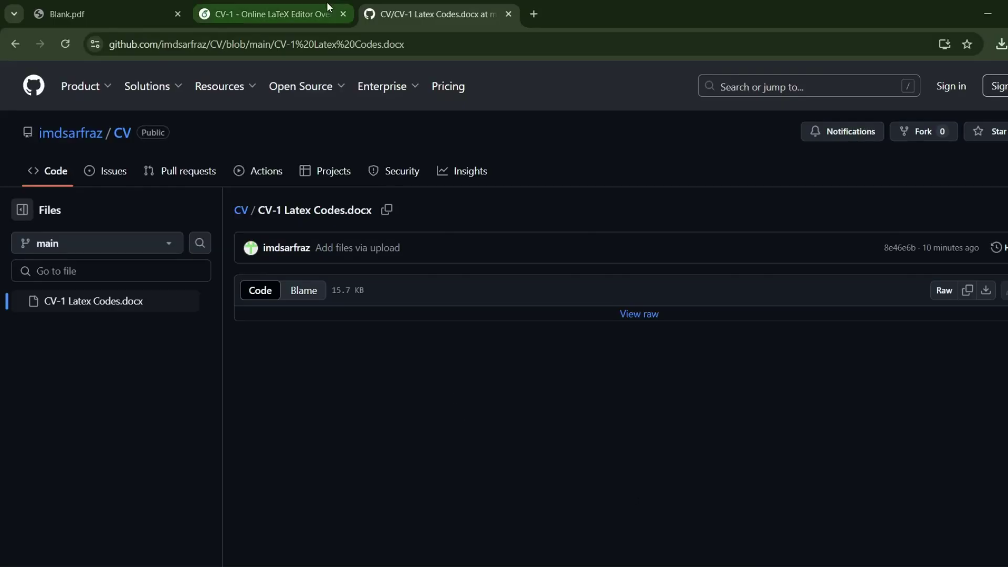
- Paste the resume LaTeX code into CV-1's main.tex and compile it
left_click(252, 7)
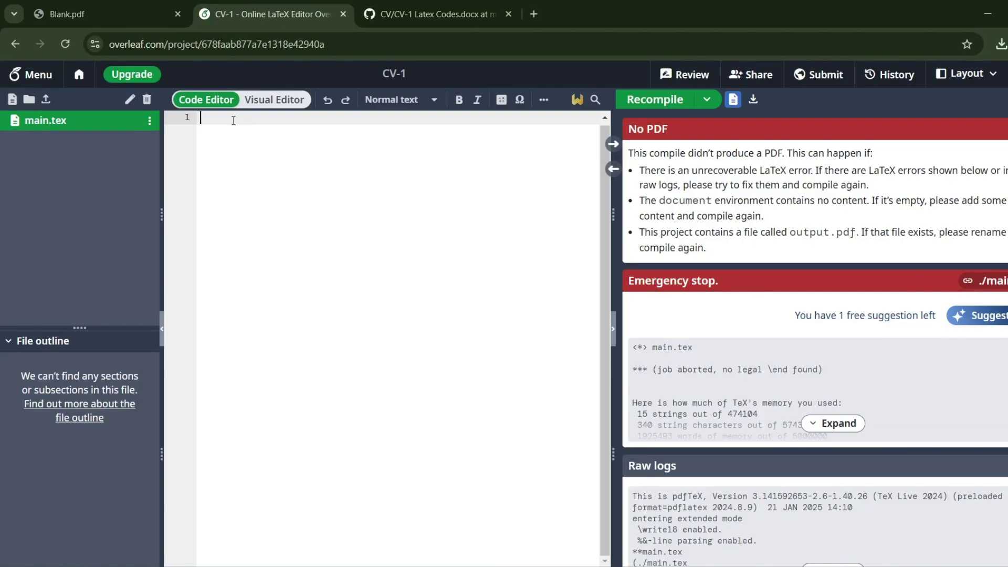
key("ctrl+v")
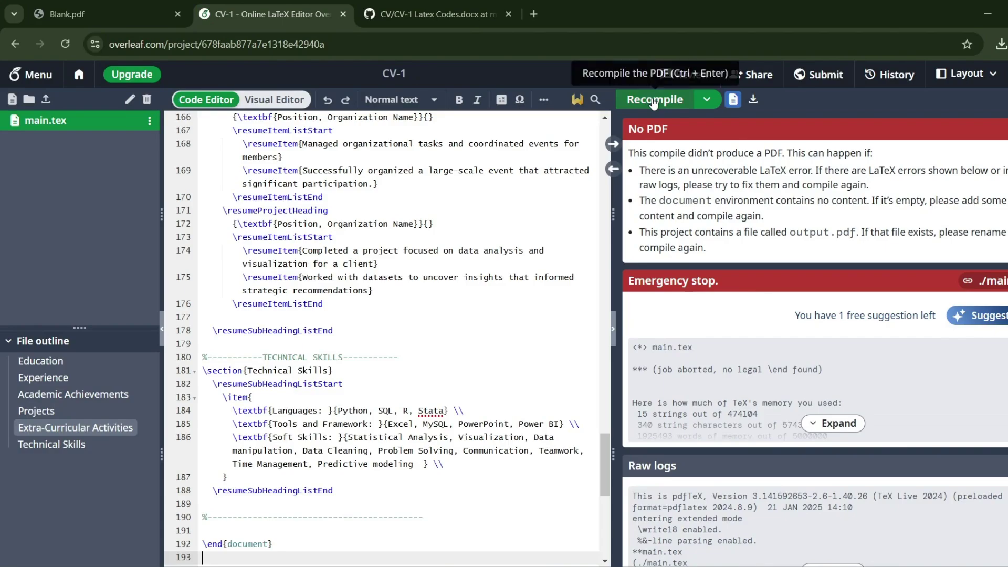
left_click(654, 99)
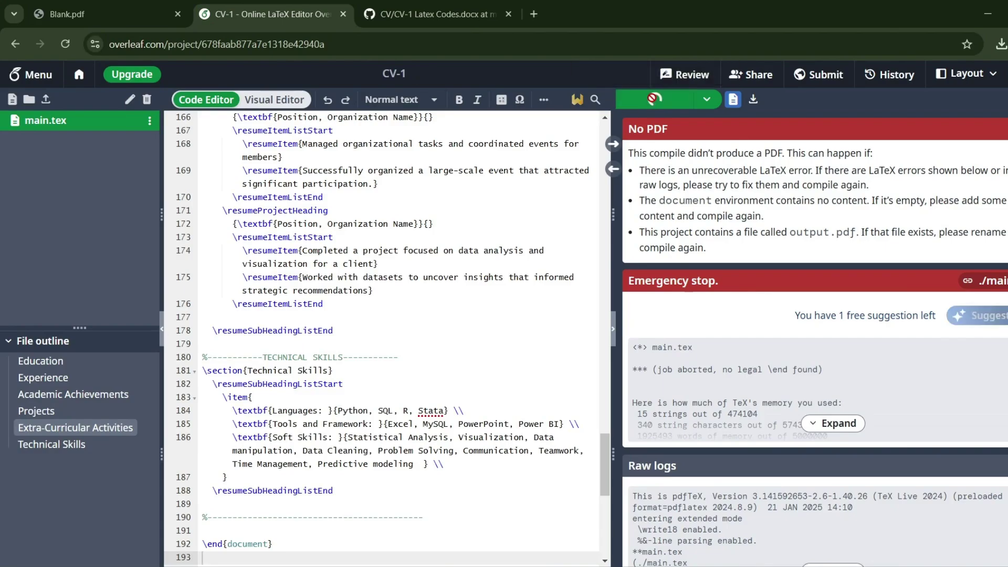
- Hide the file tree and jump from the PDF name heading to its source line
scroll(470, 315, "up", 20)
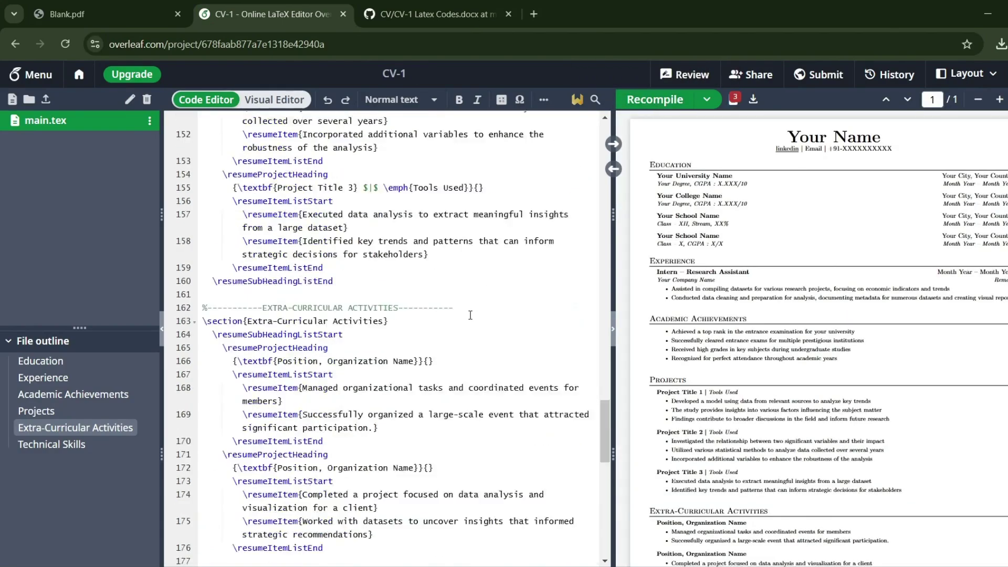
scroll(471, 315, "up", 15)
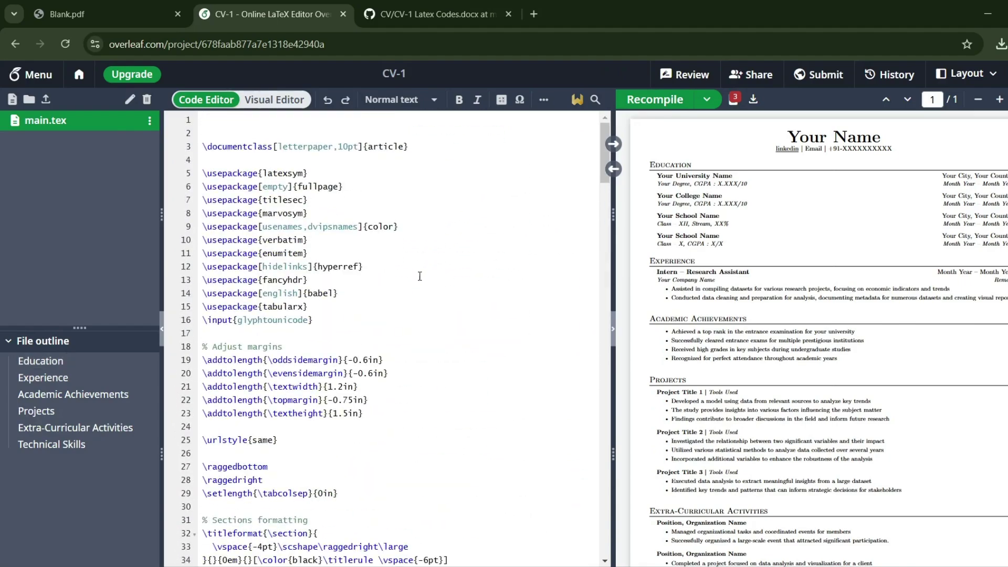
scroll(406, 272, "down", 6)
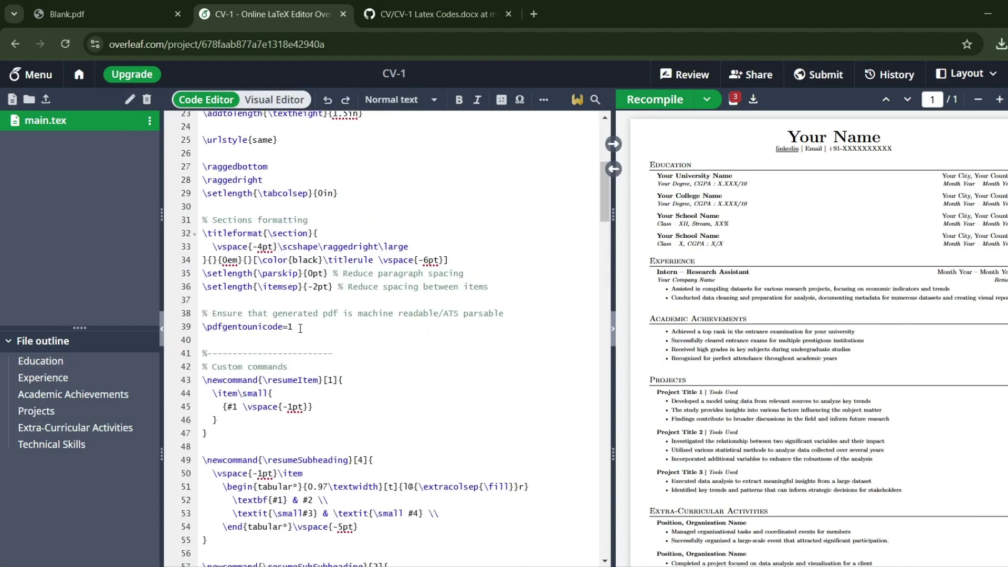
scroll(300, 328, "up", 6)
scroll(234, 407, "down", 2)
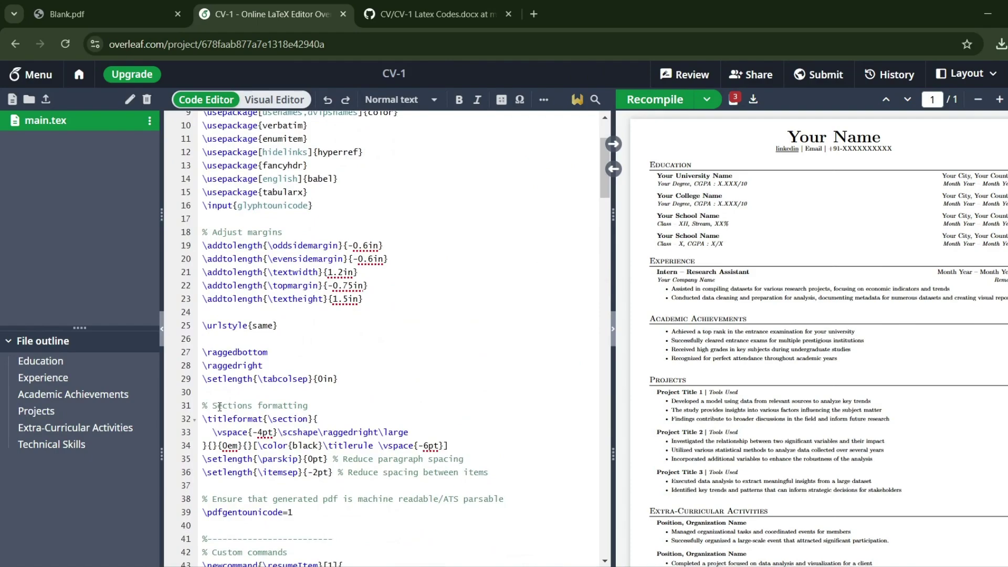
left_click(161, 328)
scroll(256, 451, "down", 8)
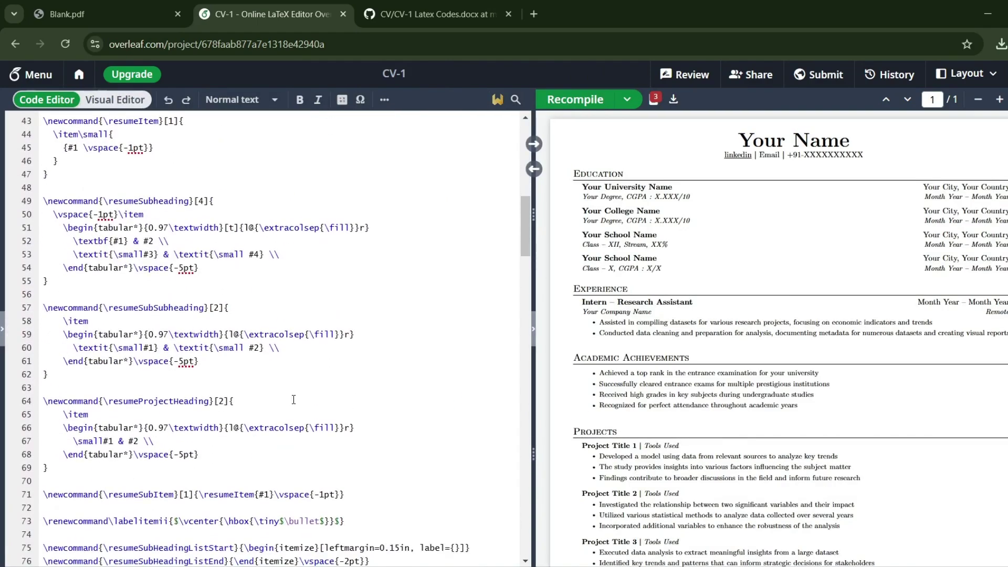
double_click(815, 138)
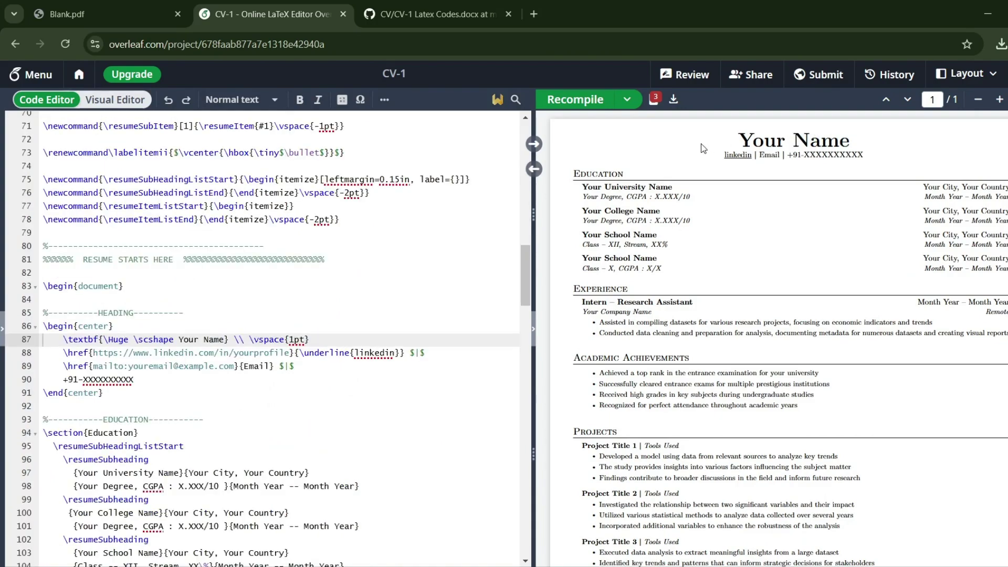
- Replace the 'Your Name' placeholder with the owner's name and recompile
left_click(220, 340)
left_click_drag(224, 340, 179, 340)
type("MD S")
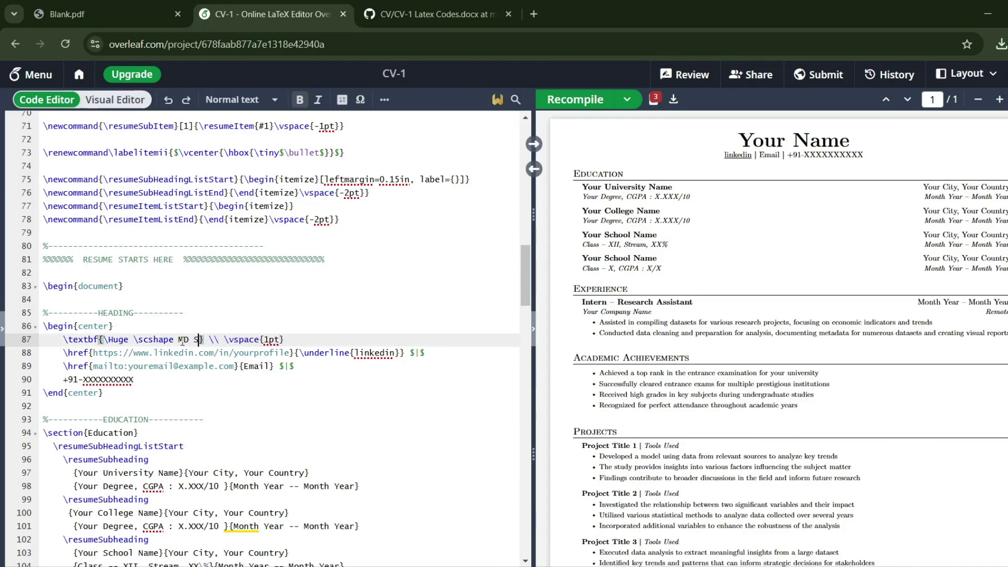
type("ARFRAZ")
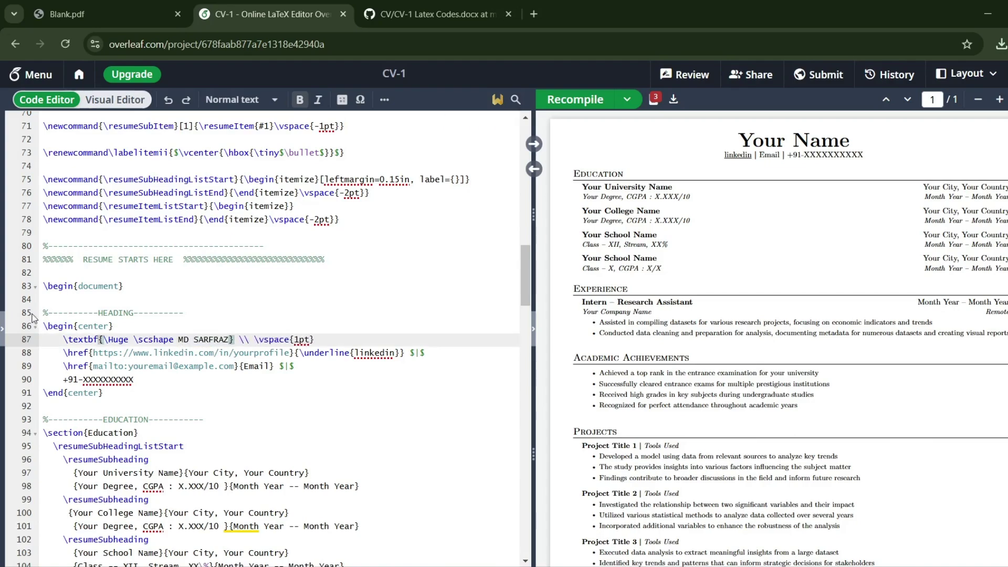
left_click(555, 100)
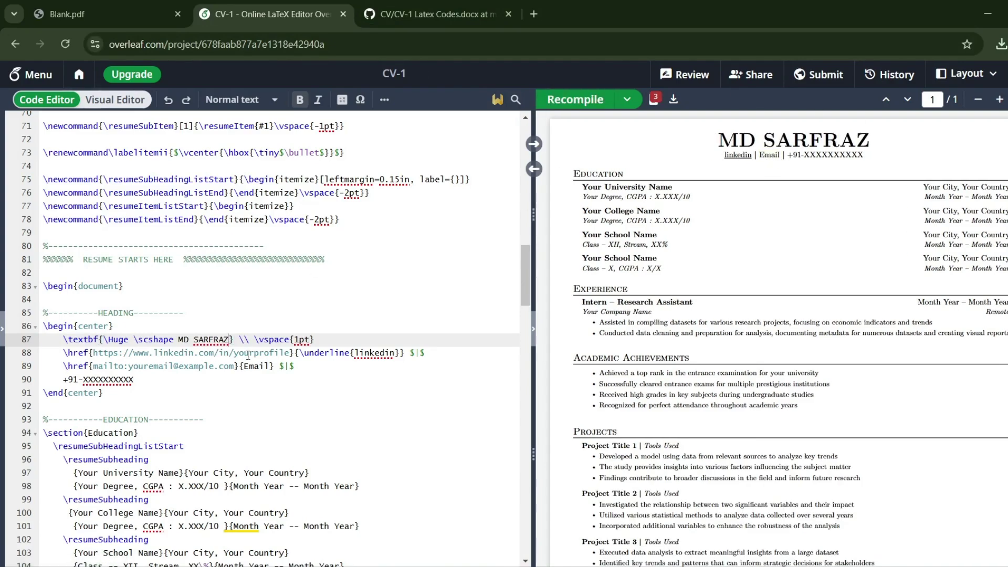
- Replace 'yourprofile' in the LinkedIn URL with the owner's profile handle and test the link
left_click_drag(290, 353, 235, 352)
type("sa")
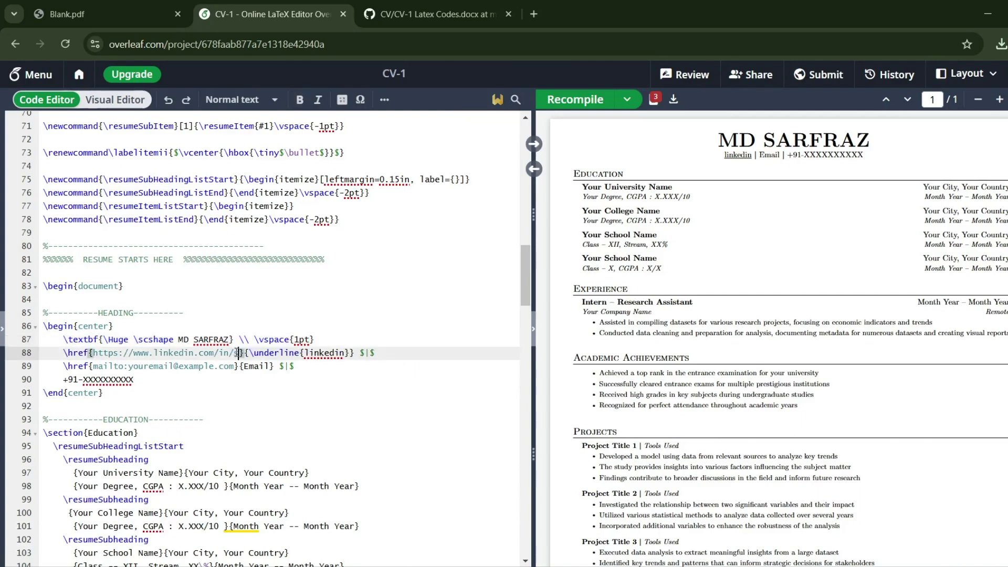
type("rfraj")
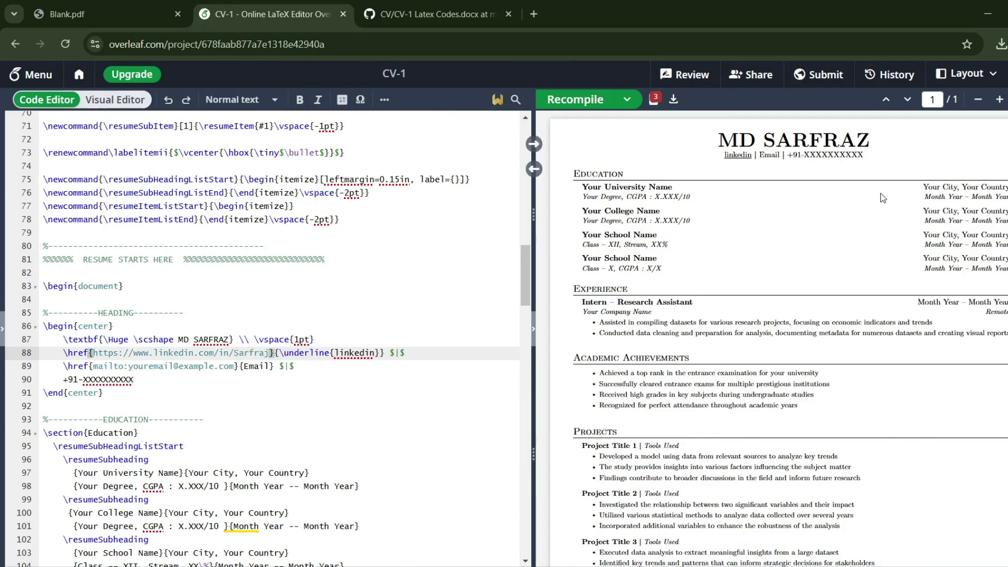
key("Down")
key("Down")
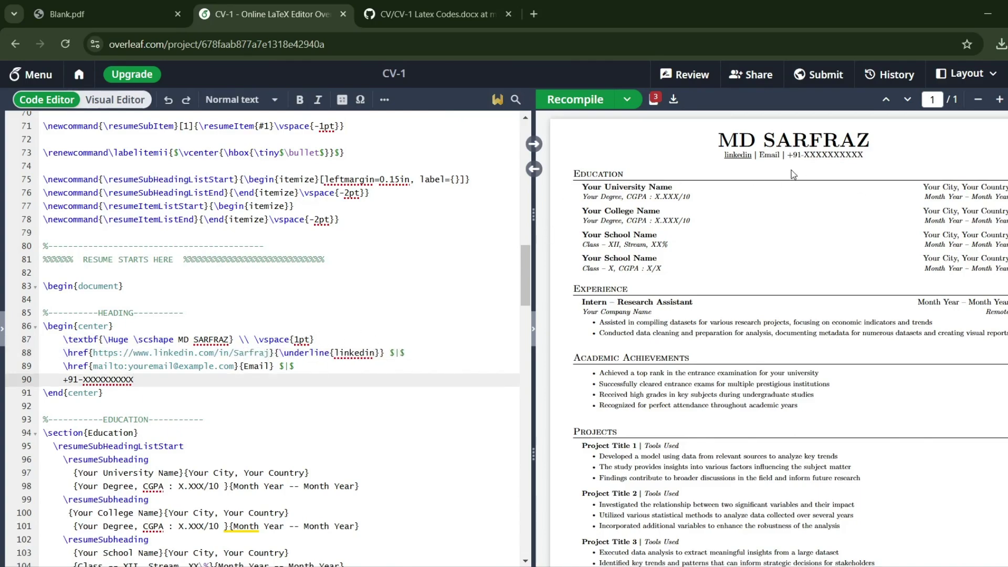
left_click(738, 157)
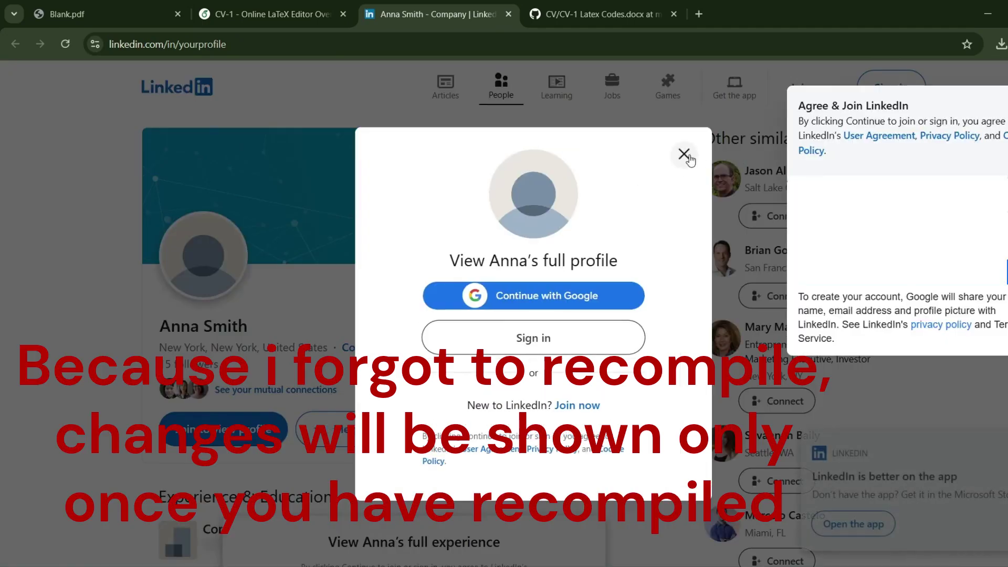
left_click(685, 153)
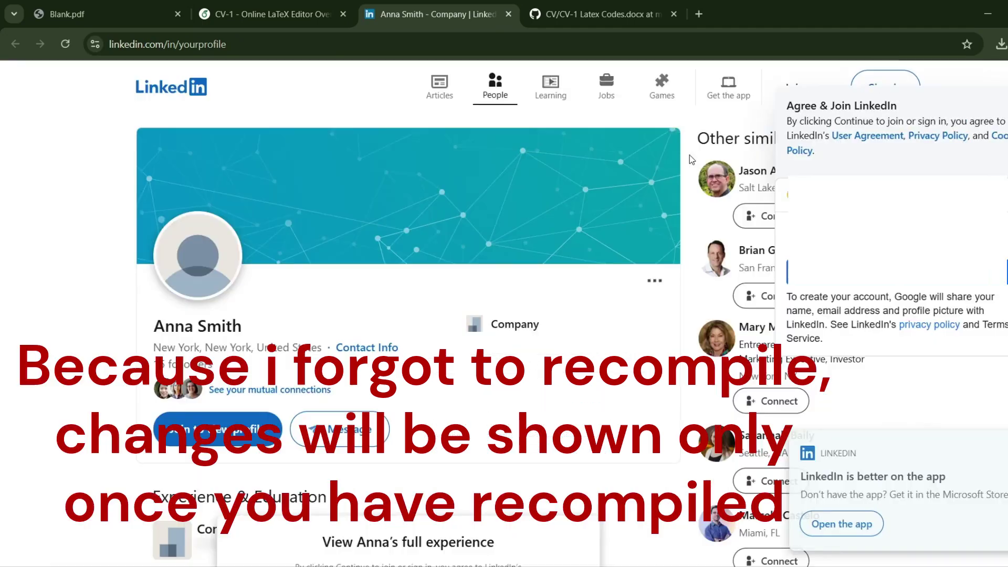
left_click(295, 5)
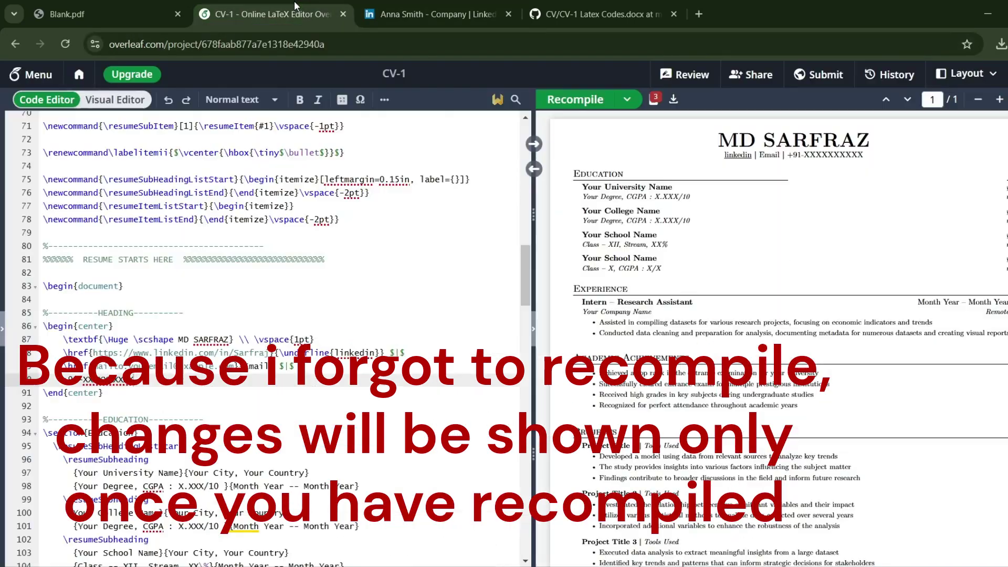
- Close the LinkedIn tab, relabel the link 'Link', recompile, then extend the label to 'Linkdin'
left_click(508, 14)
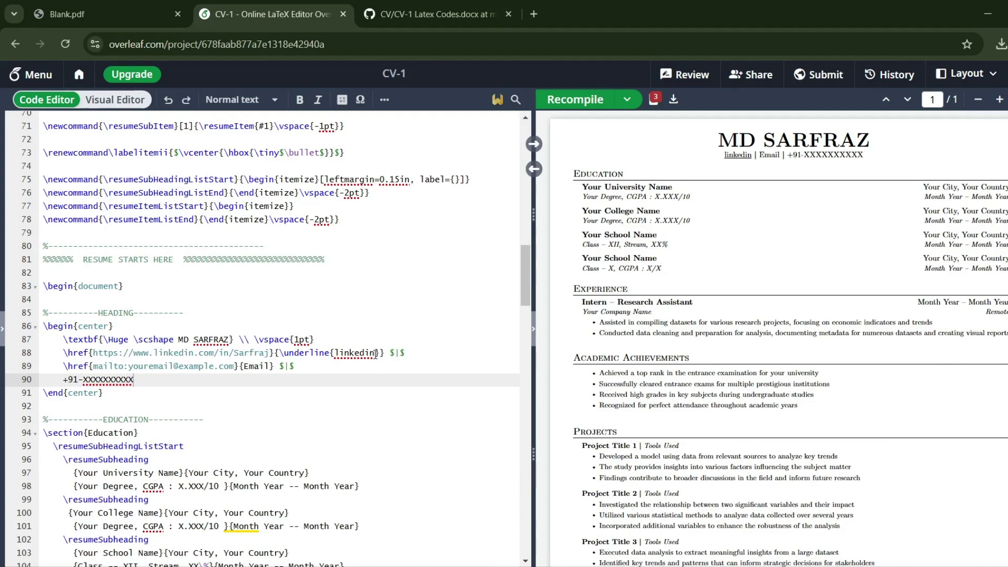
left_click_drag(376, 353, 335, 350)
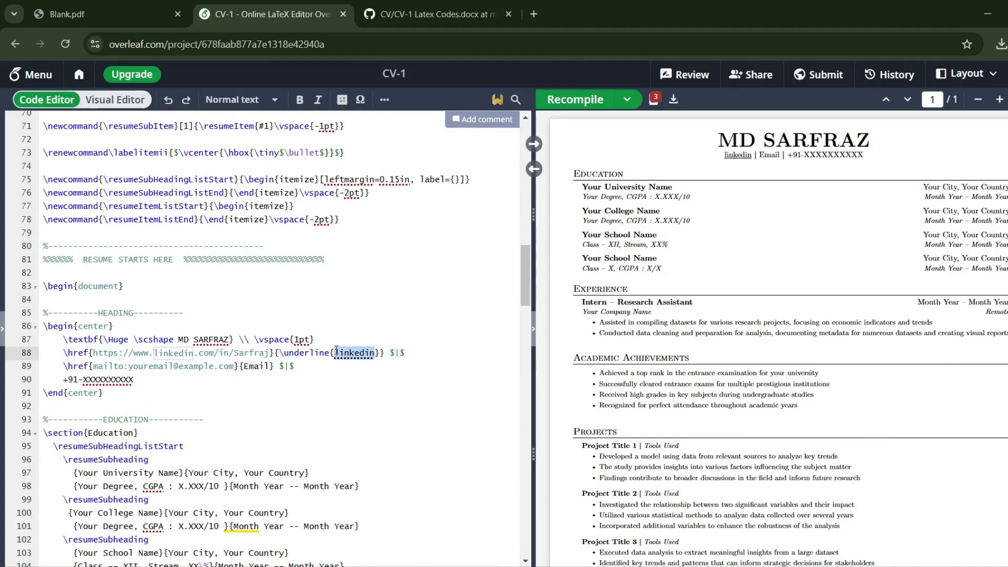
type("Link")
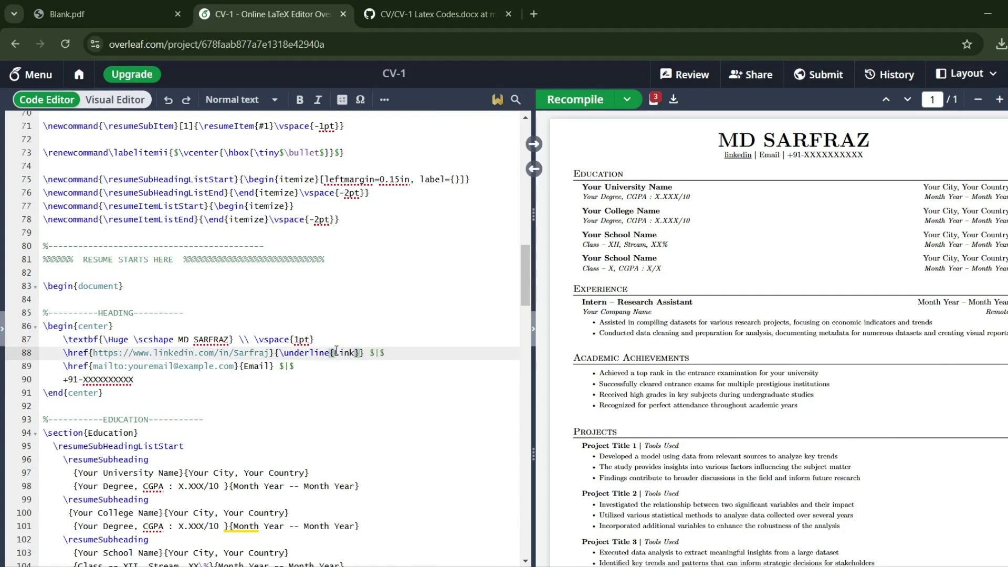
left_click(580, 107)
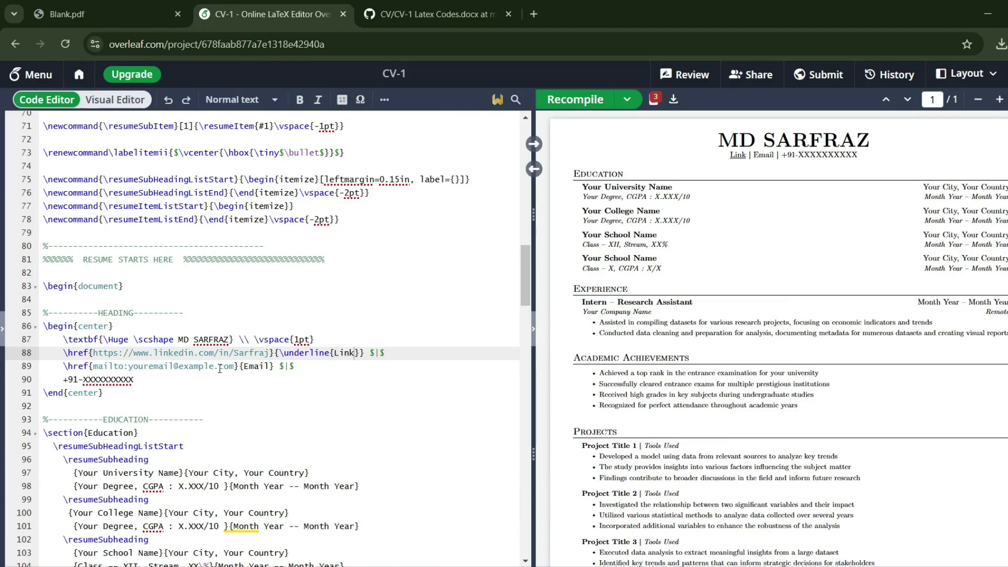
left_click(355, 357)
type("din")
scroll(123, 386, "down", 3)
- Set the first education entry's institution to Delhi School of Economics, located in New Delhi, India
left_click_drag(179, 391, 84, 389)
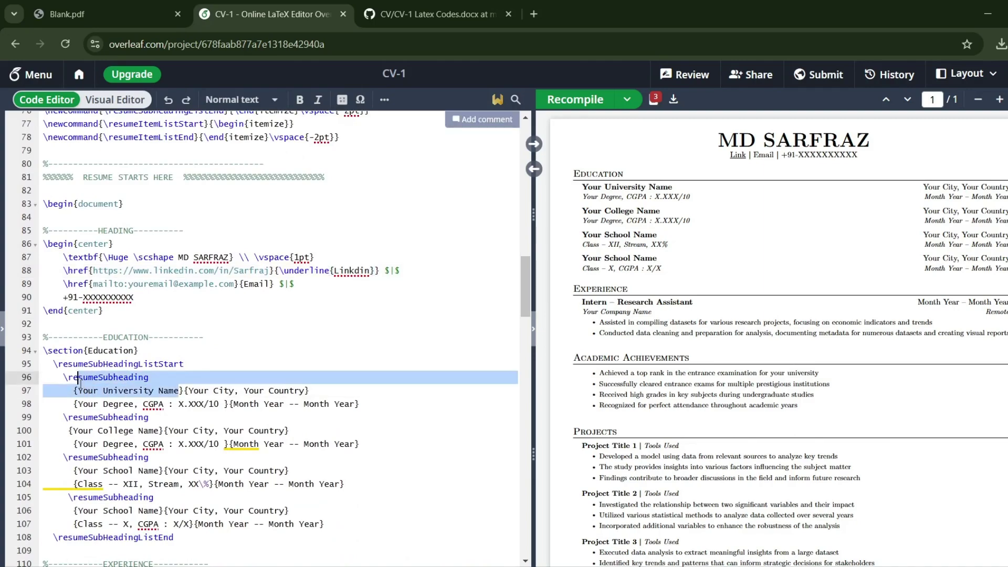
key("BackSpace")
key("BackSpace")
type("De")
type("lhi Sch")
type("oo")
type("l of E")
type("d")
type("on")
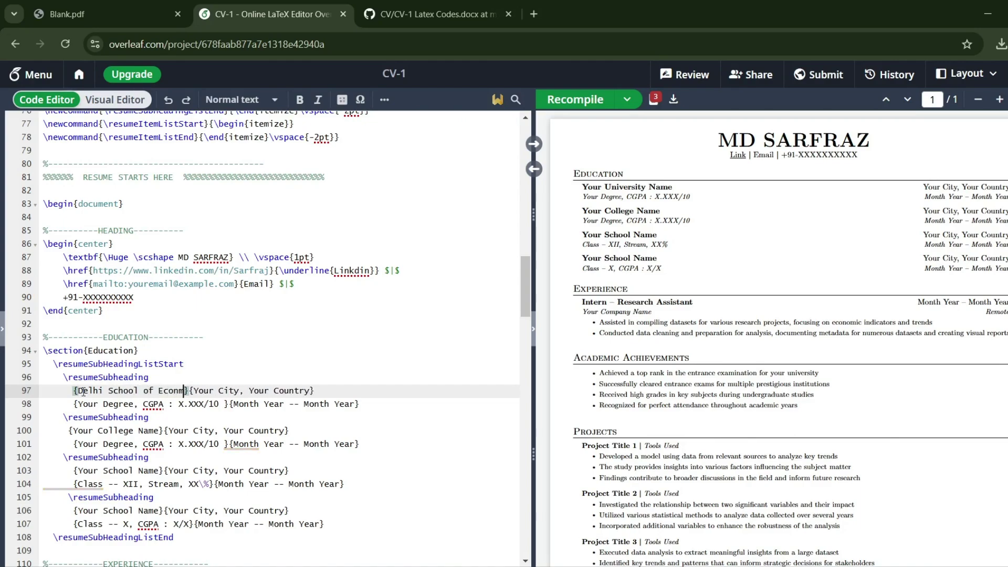
type("omics")
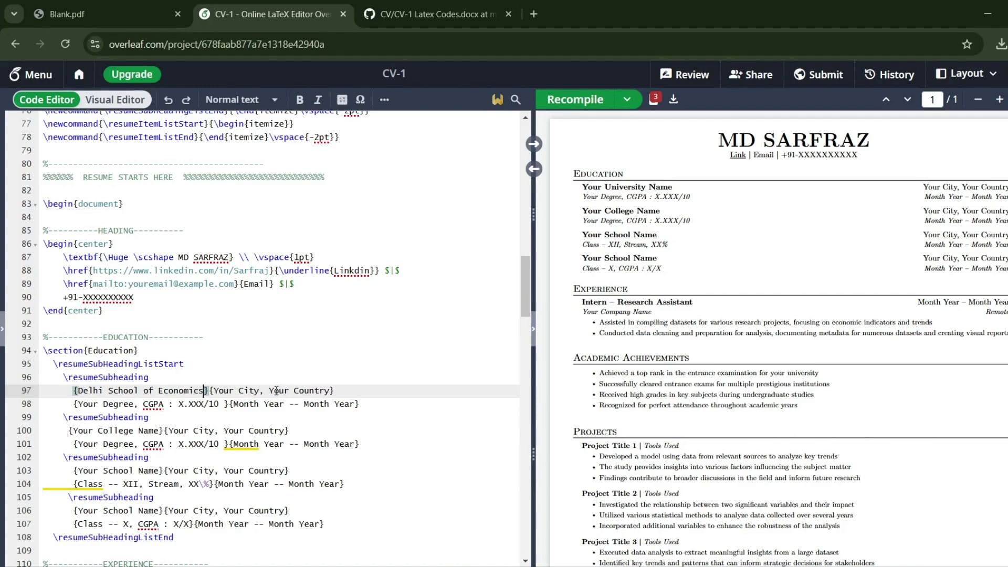
left_click_drag(329, 391, 215, 386)
type("New De")
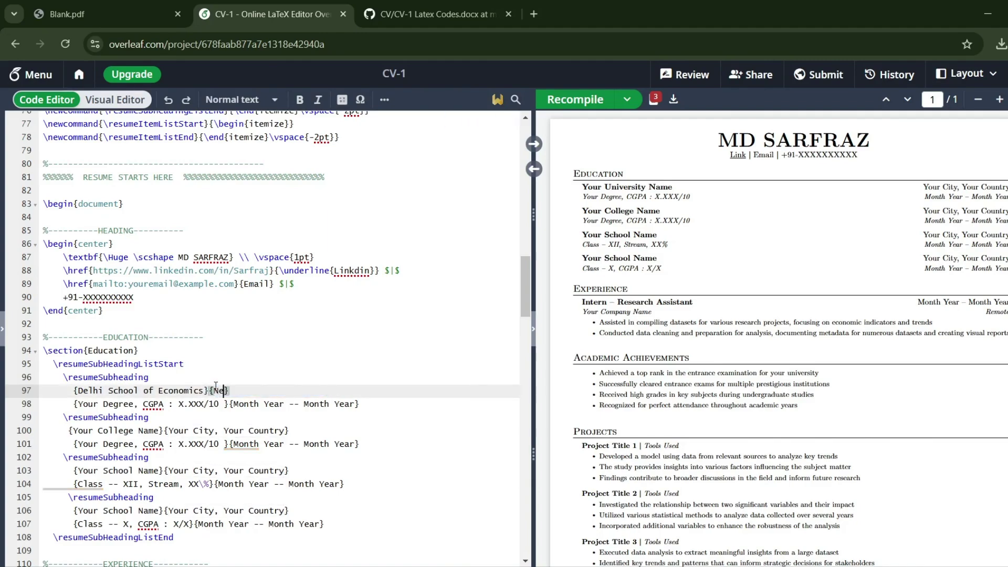
type("lhi, India")
- Set the degree to MA Economics with dates June 2022 -- July 2024, and recompile
left_click(133, 404)
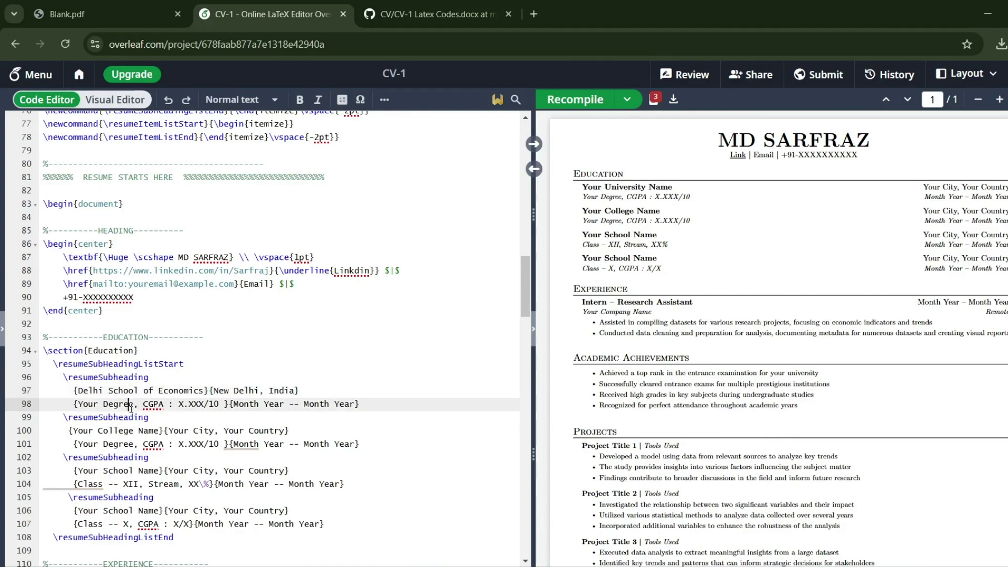
left_click_drag(133, 404, 78, 404)
type("MA Ed")
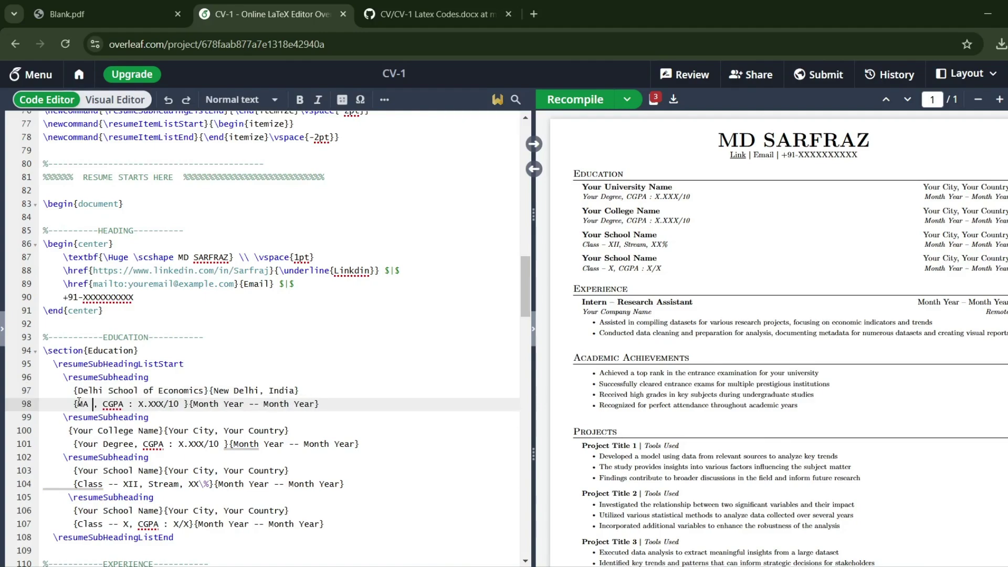
type("ond")
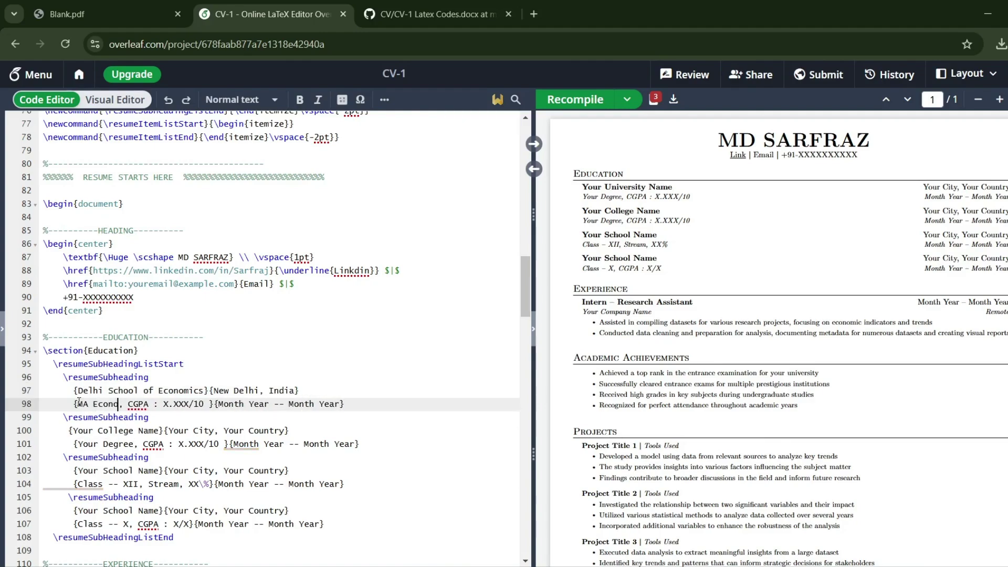
type("mics")
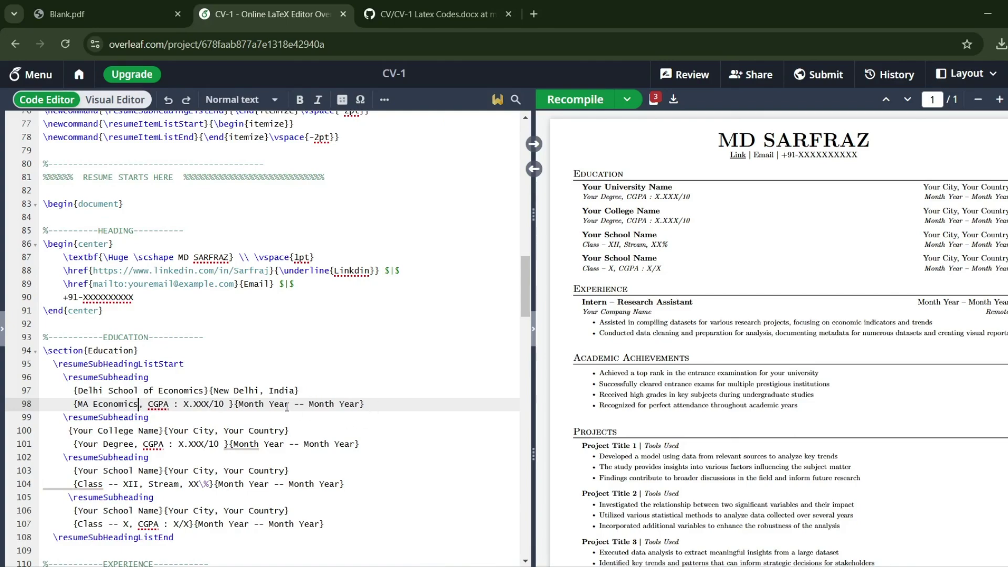
left_click_drag(286, 407, 239, 407)
key("BackSpace")
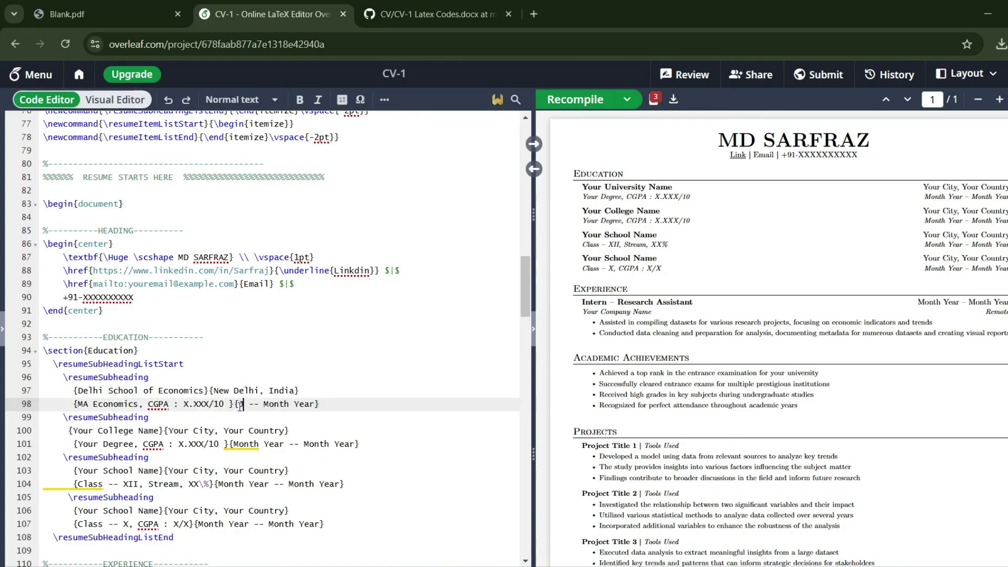
type("June 2024")
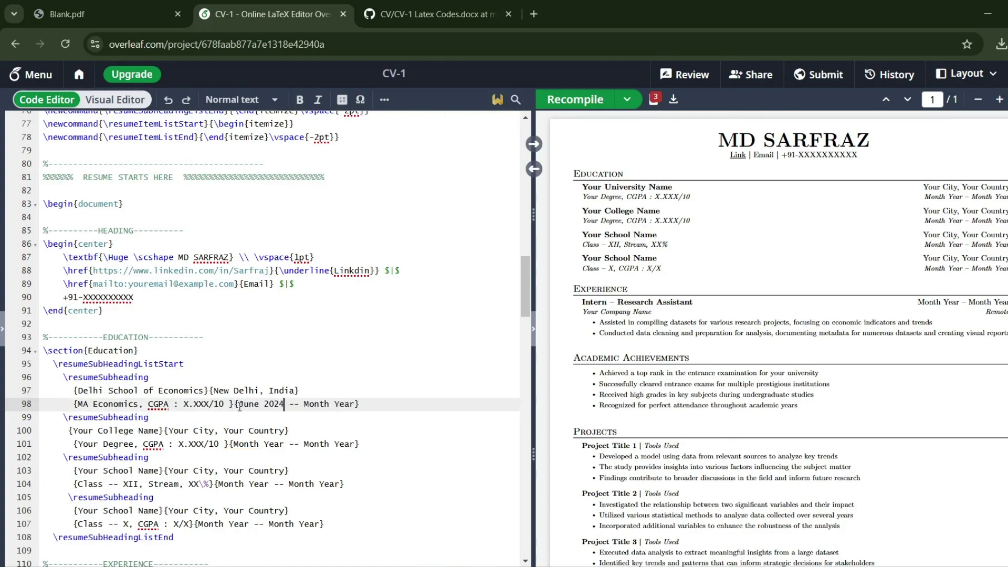
key("BackSpace")
type("2")
left_click_drag(356, 403, 300, 404)
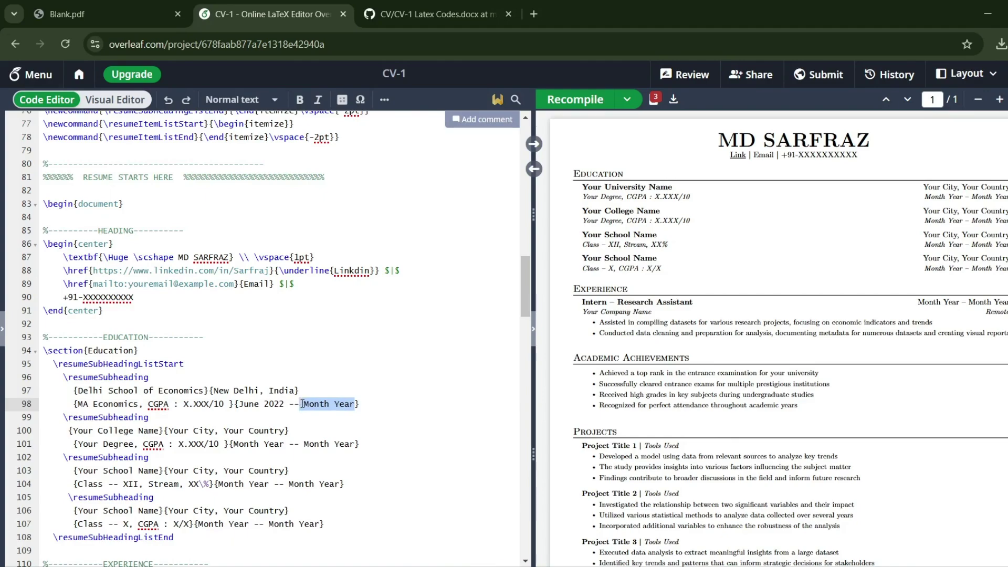
key("BackSpace")
type("July 2024")
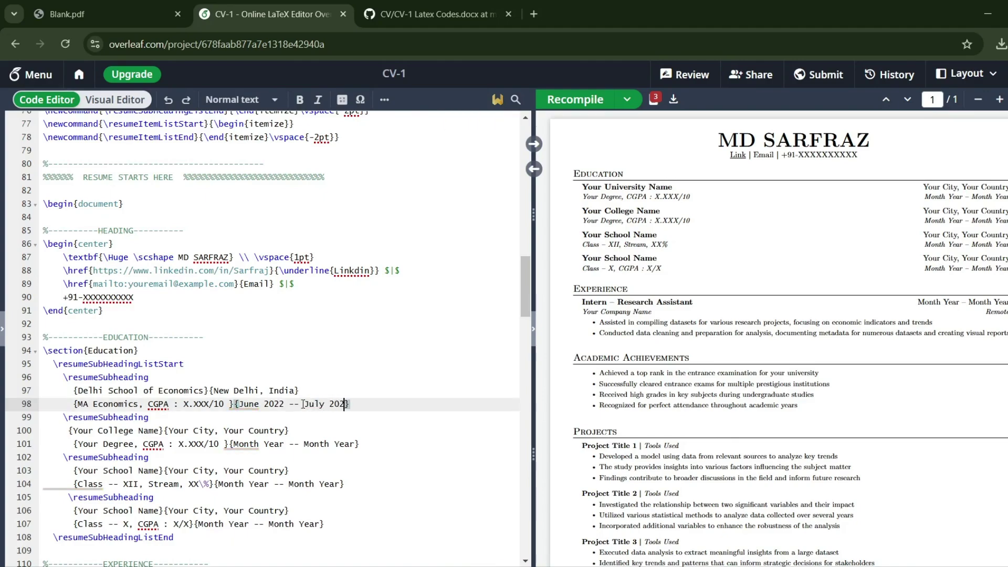
left_click(574, 98)
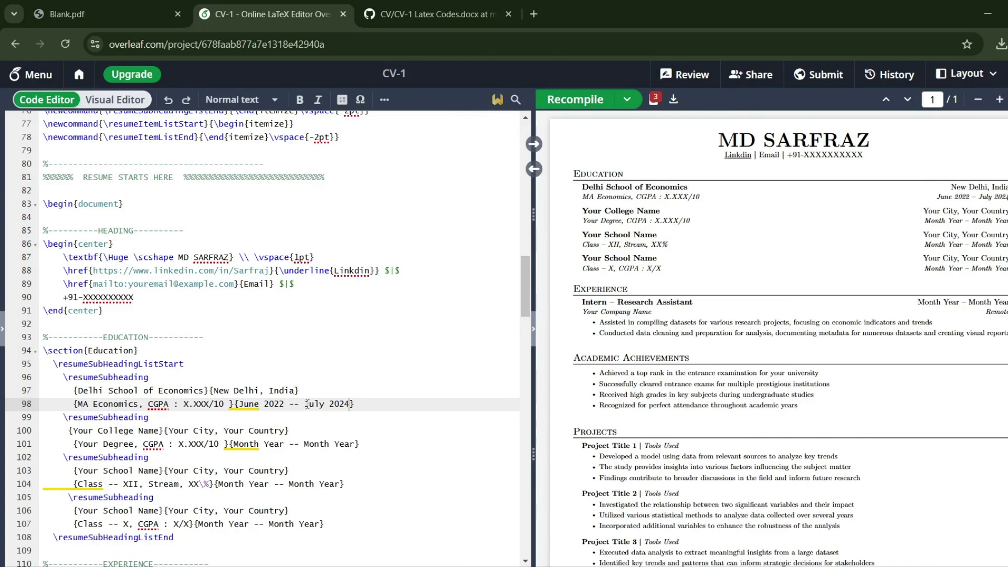
scroll(262, 336, "down", 3)
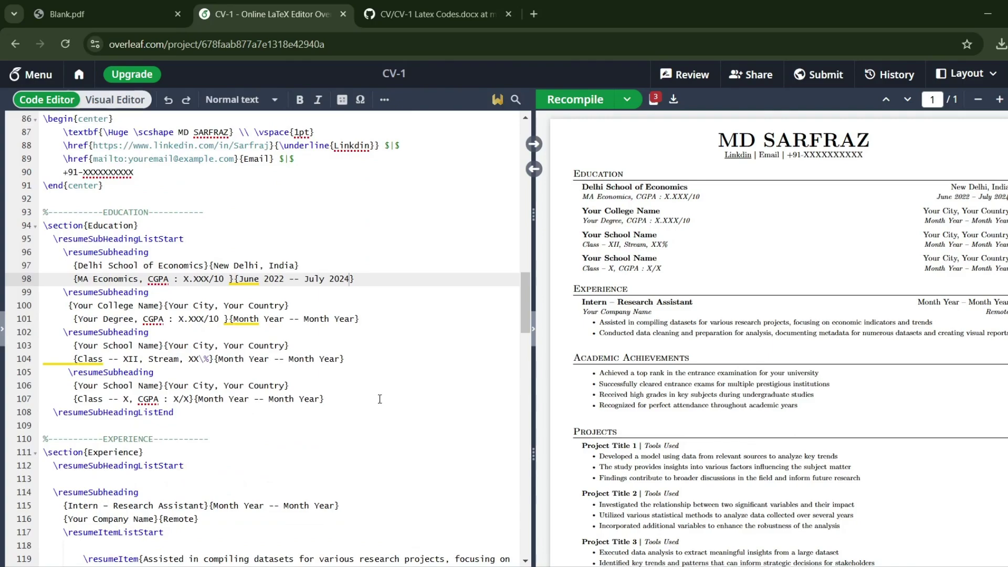
- Insert a \\ line break before 'reports' in the second Experience bullet and recompile
double_click(962, 335)
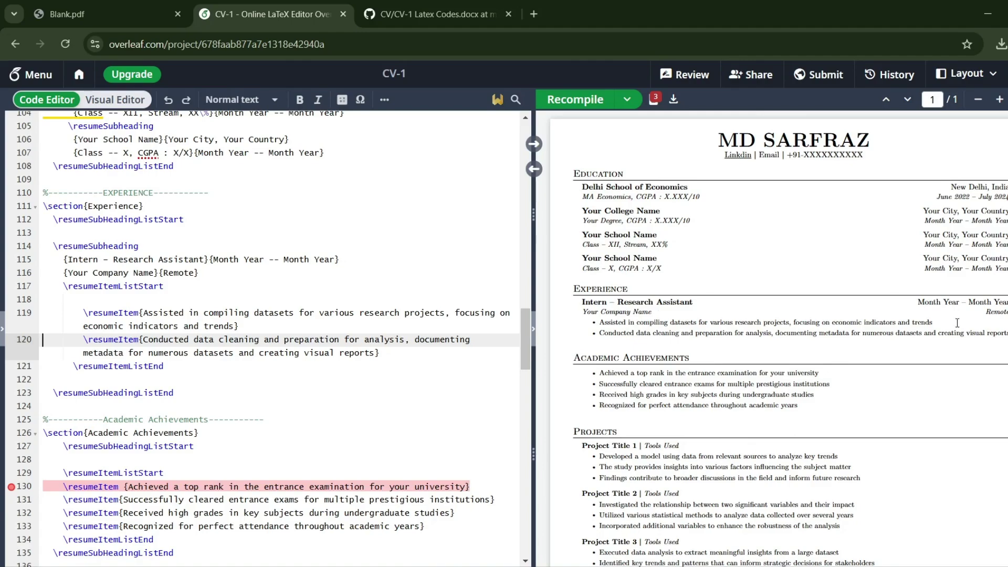
left_click(335, 354)
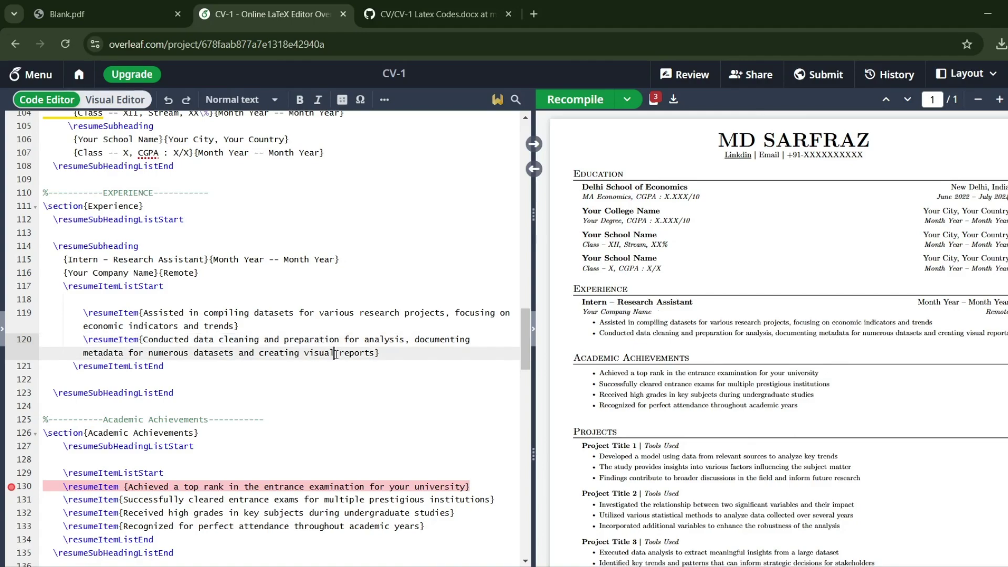
type("\\\\")
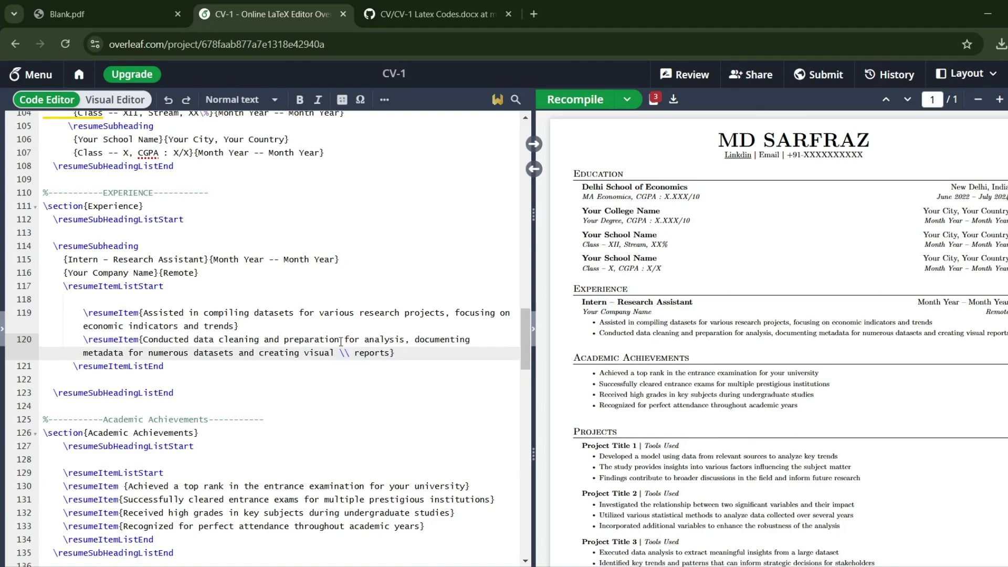
left_click(587, 100)
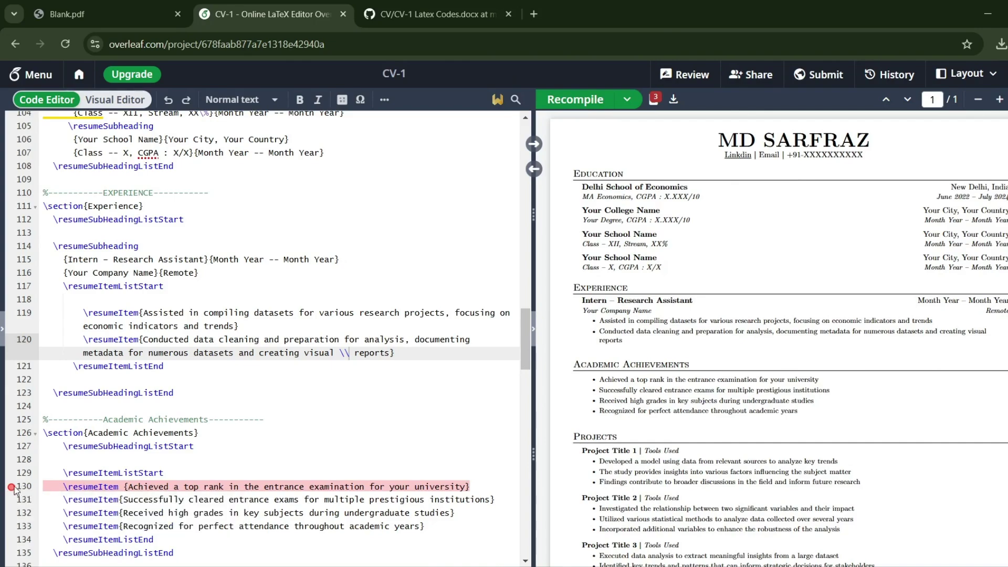
mouse_move(9, 488)
- Make 'entrance exams' bold with \textbf in the second Academic Achievements bullet and recompile
scroll(347, 437, "down", 1)
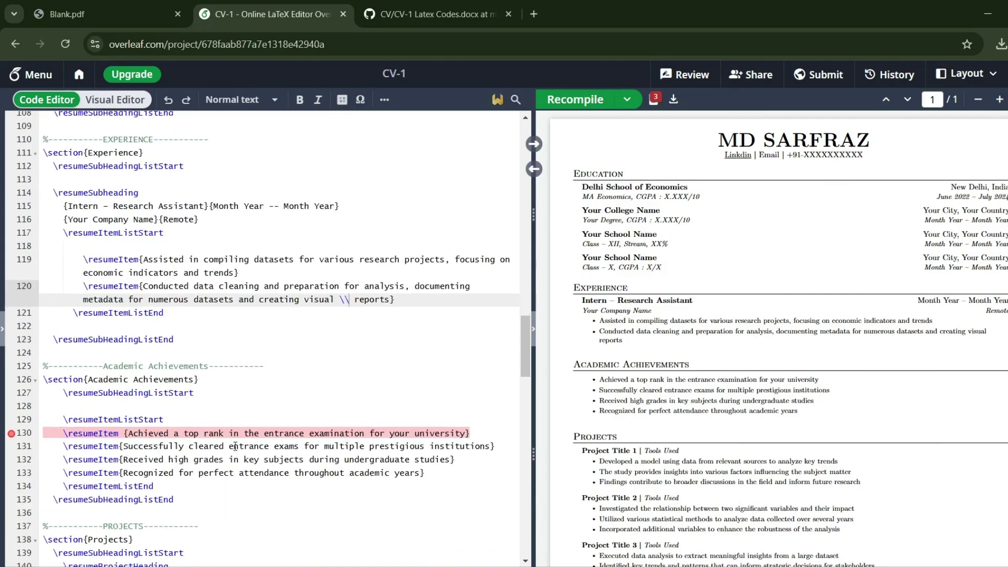
left_click_drag(210, 447, 300, 446)
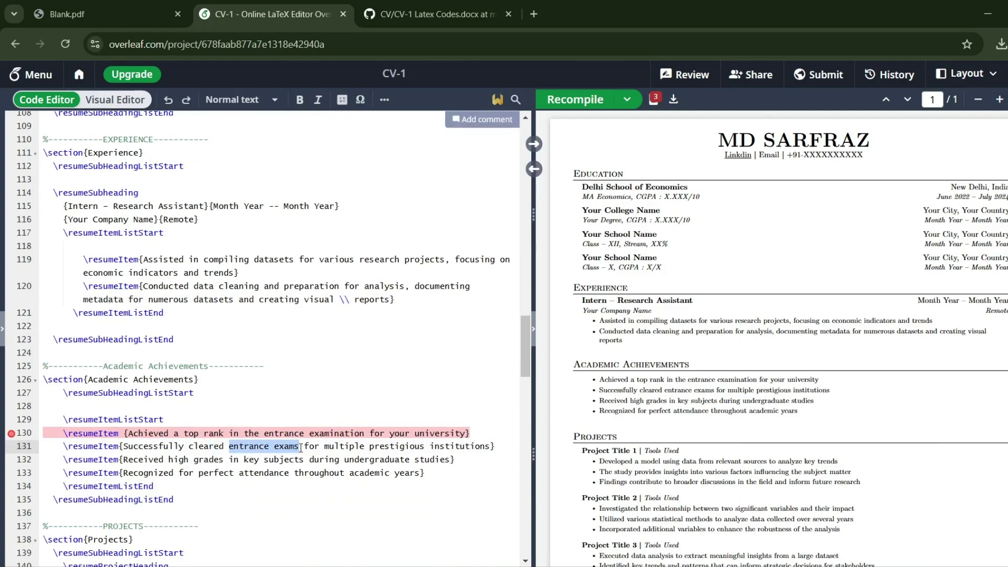
key("ctrl+b")
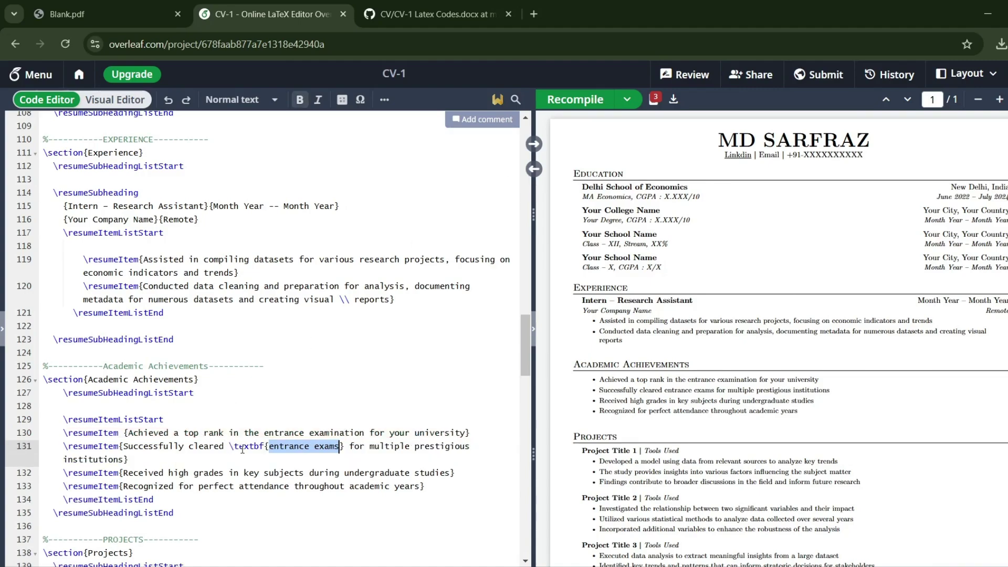
left_click(575, 98)
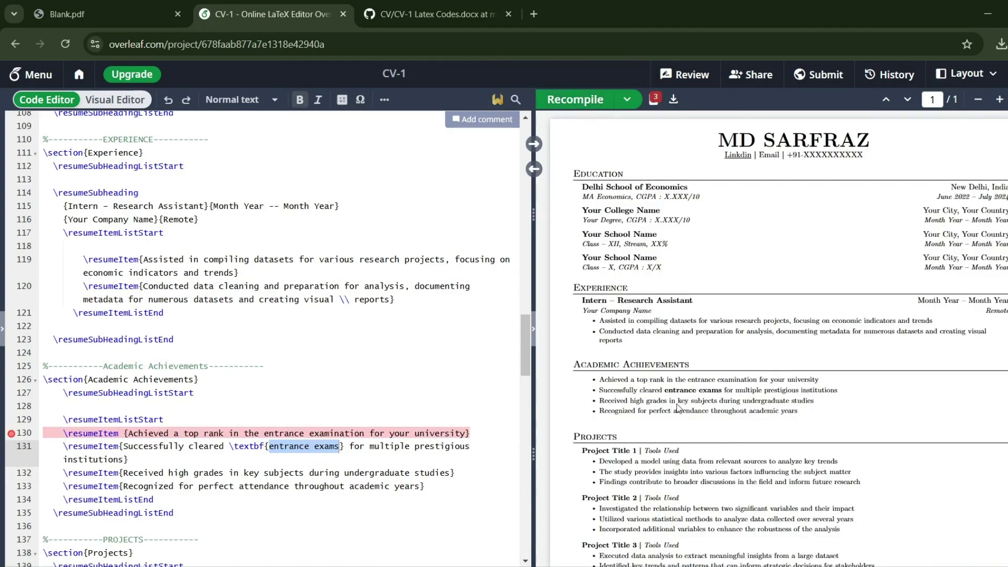
left_click(337, 371)
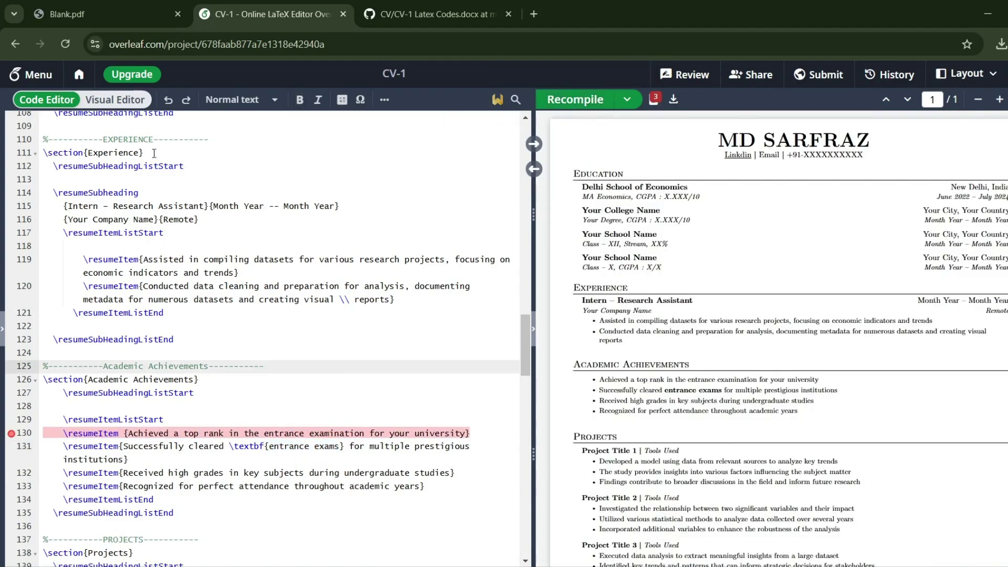
- Switch to the Visual Editor and inspect text in the project bullets
left_click(114, 100)
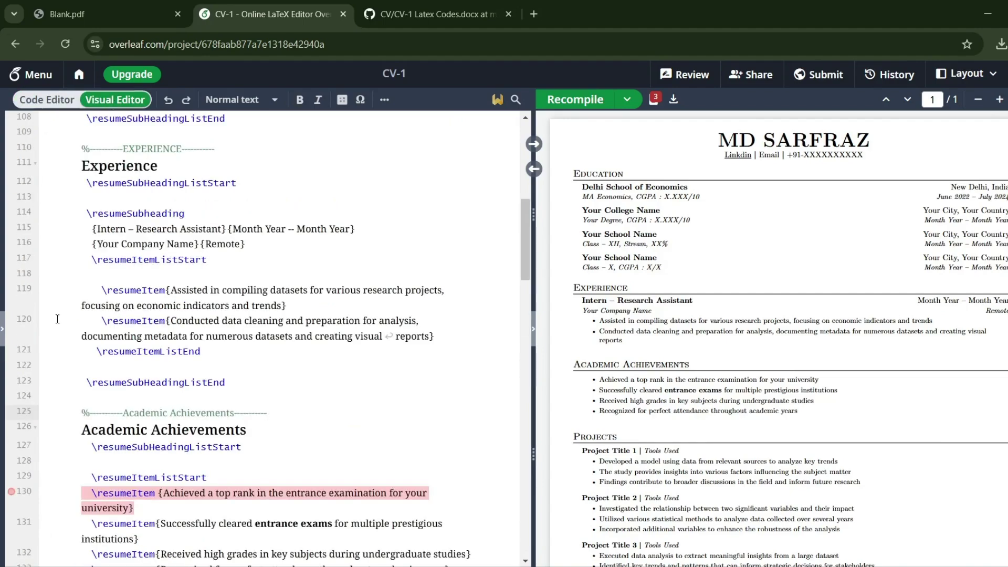
scroll(147, 370, "down", 6)
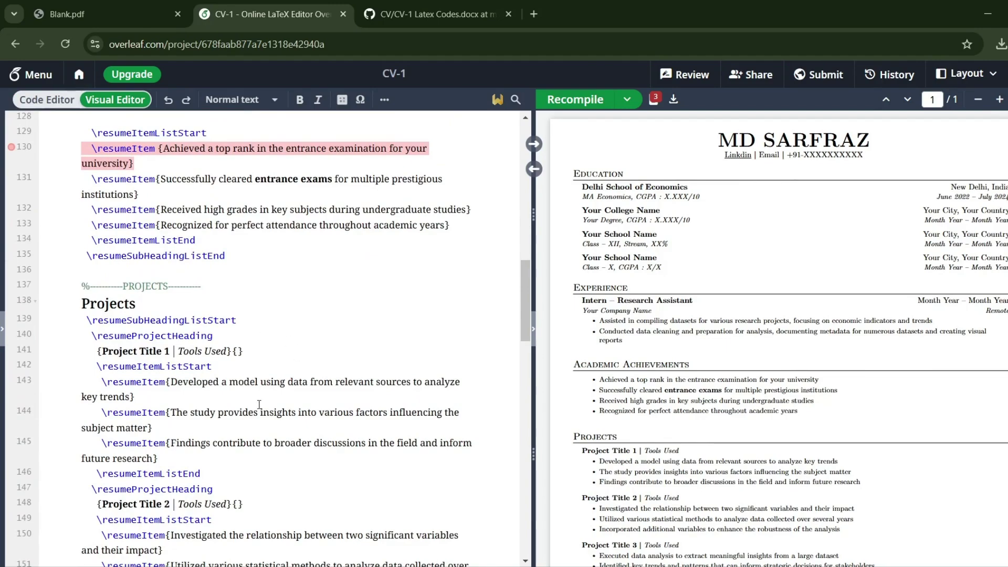
scroll(314, 278, "down", 3)
left_click_drag(242, 287, 304, 287)
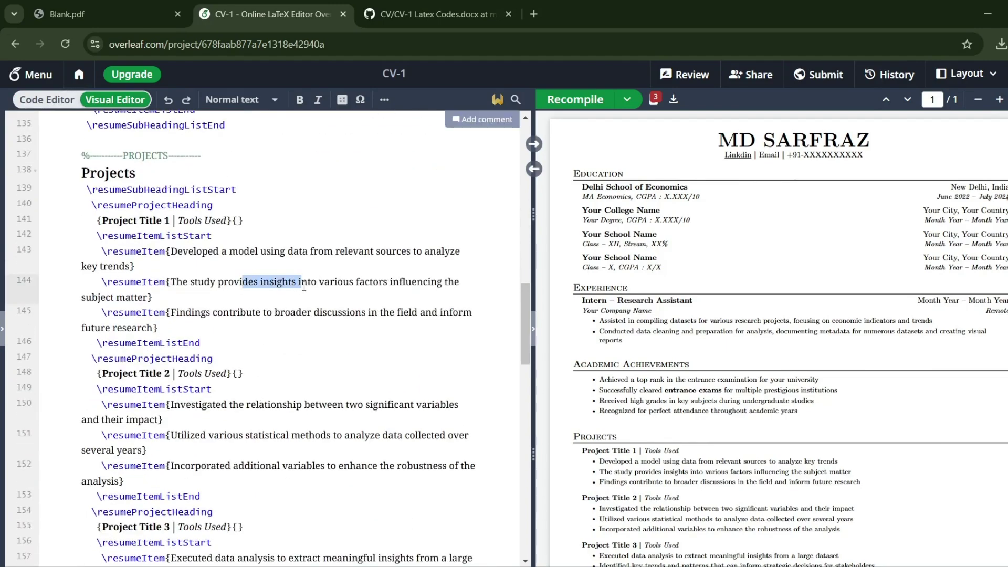
left_click(240, 286)
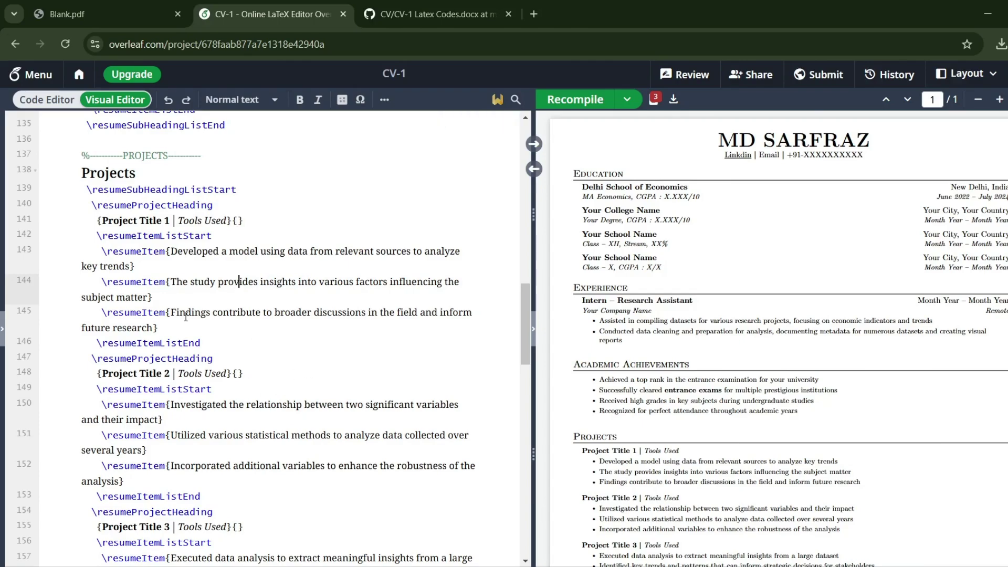
triple_click(321, 324)
left_click_drag(321, 323, 312, 313)
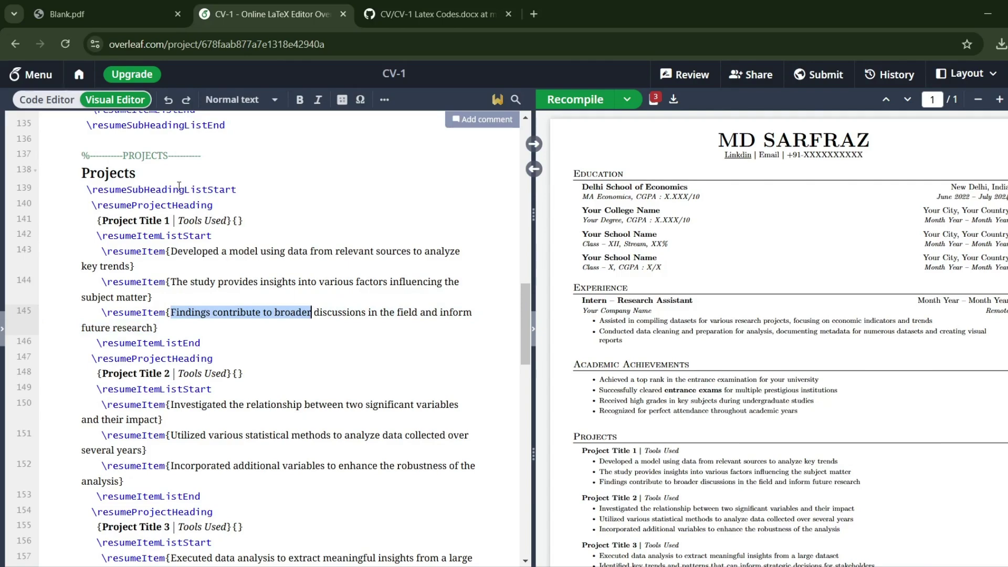
- Retitle the first project 'Some Project' with tools 'Python', and recompile
left_click_drag(168, 220, 109, 217)
key("BackSpace")
type("P")
key("Up")
left_click(112, 221)
type("ython P")
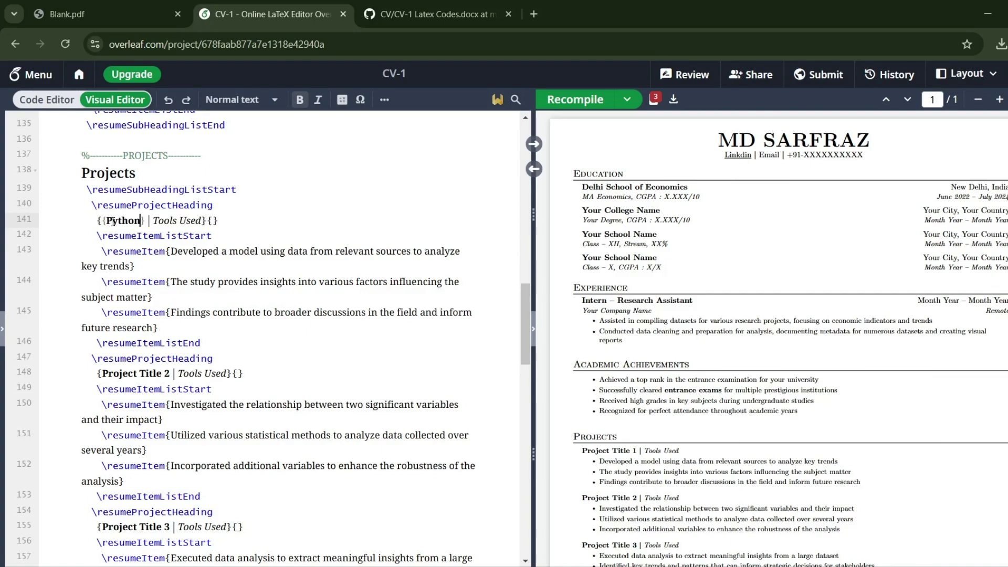
type("roject")
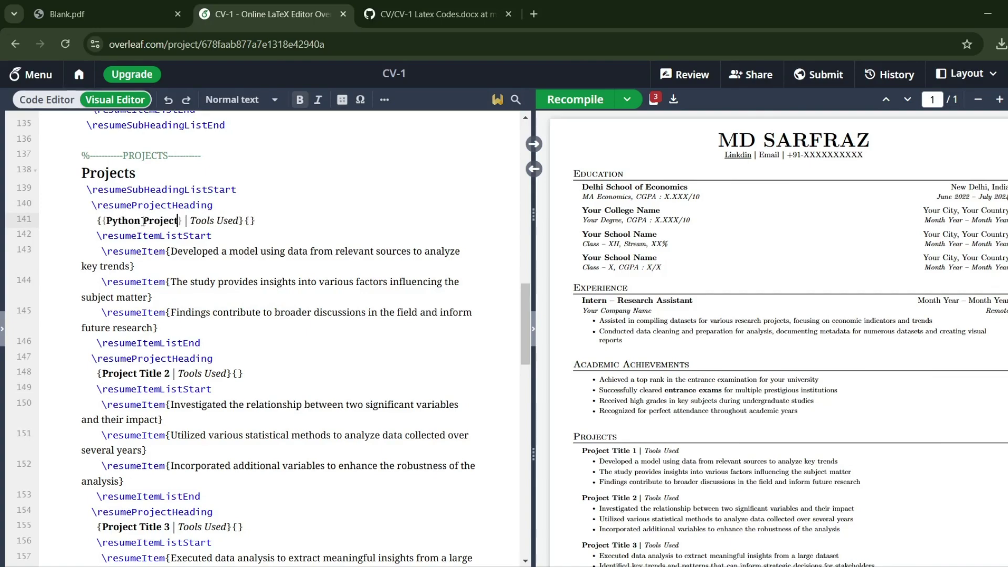
left_click_drag(140, 221, 103, 220)
type("So")
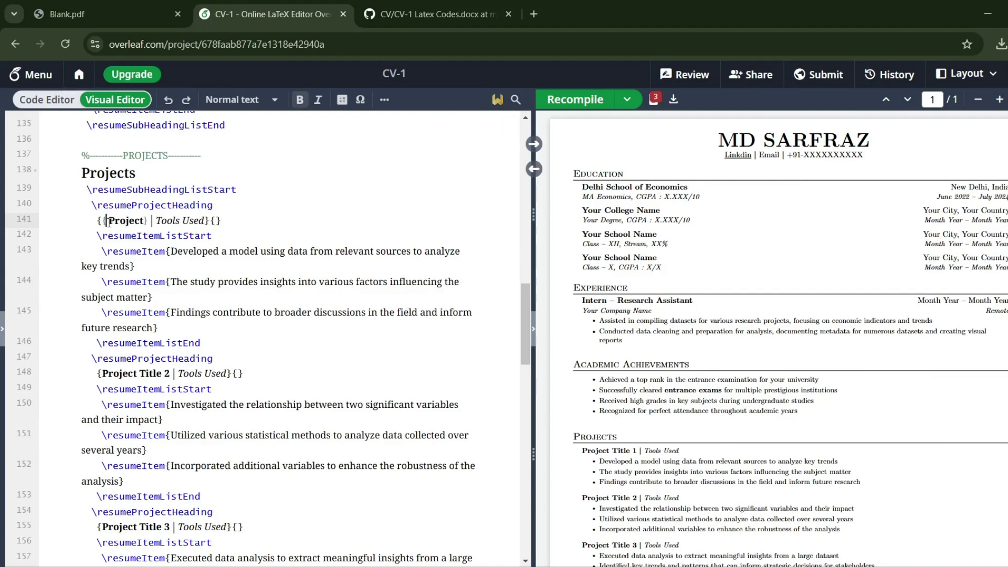
type("me")
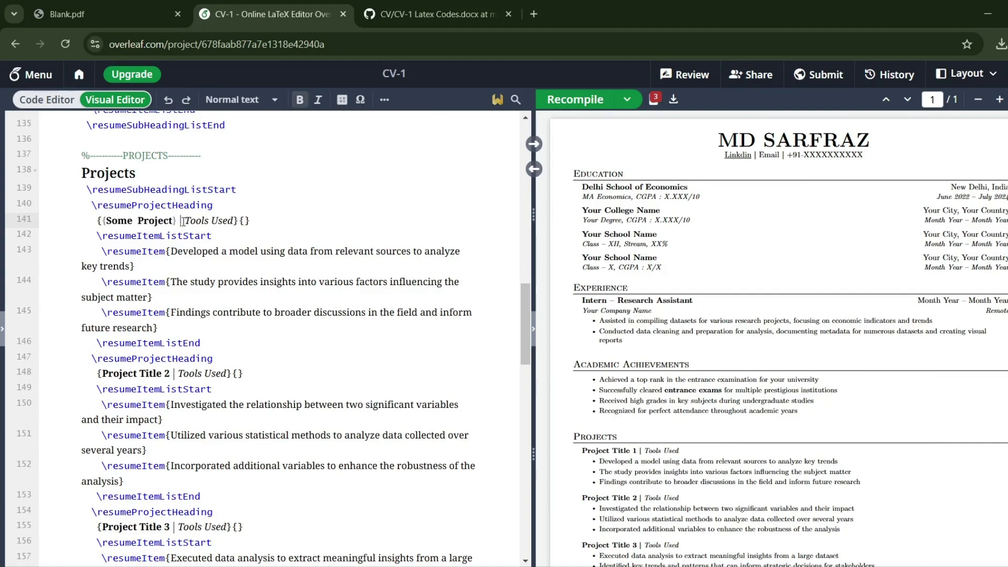
left_click_drag(233, 221, 188, 221)
key("BackSpace")
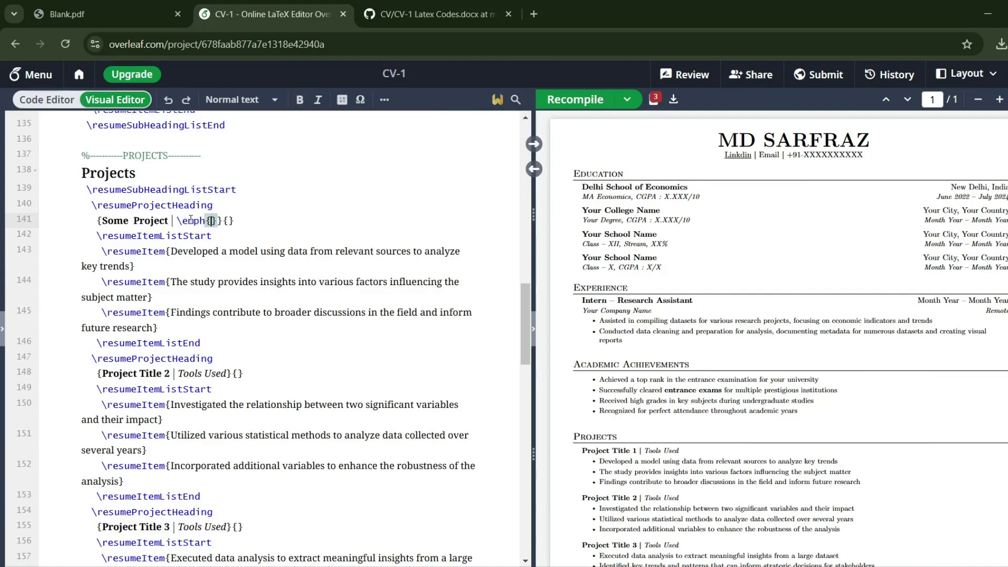
type("Python")
left_click(573, 97)
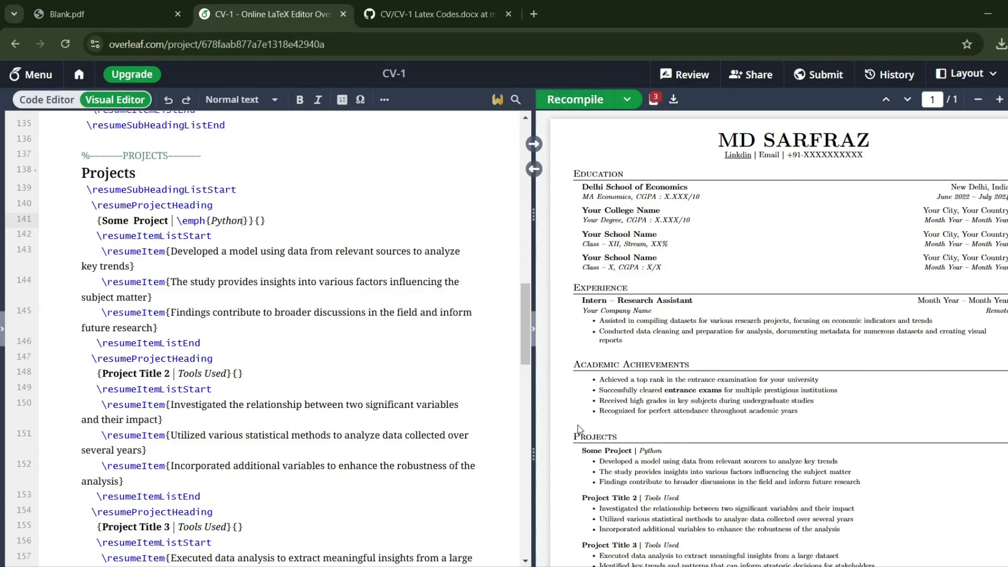
scroll(577, 424, "down", 1)
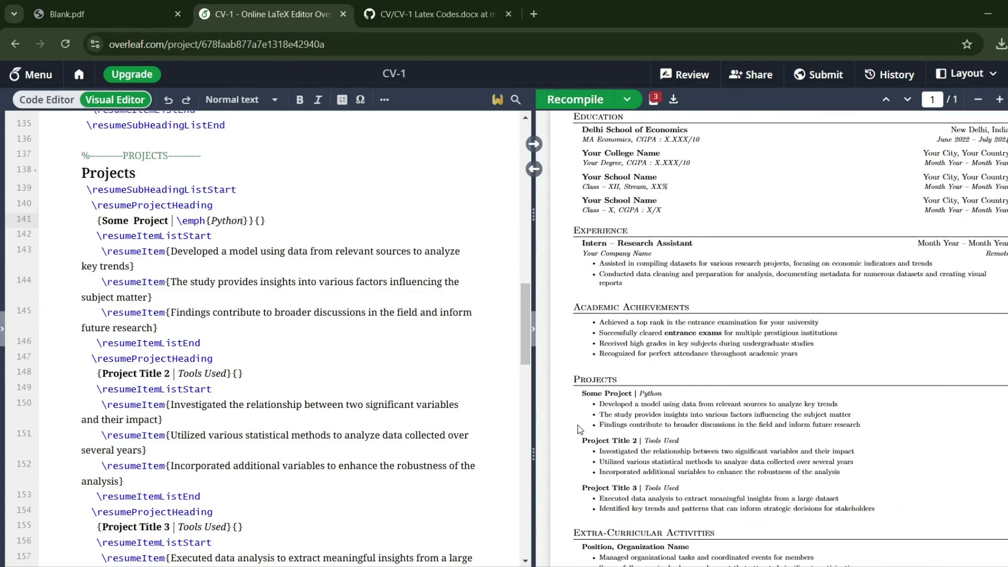
- Add Numpy and Pandas after Python in the first project's tool list and recompile
left_click(244, 220)
type("| ")
type("Nump")
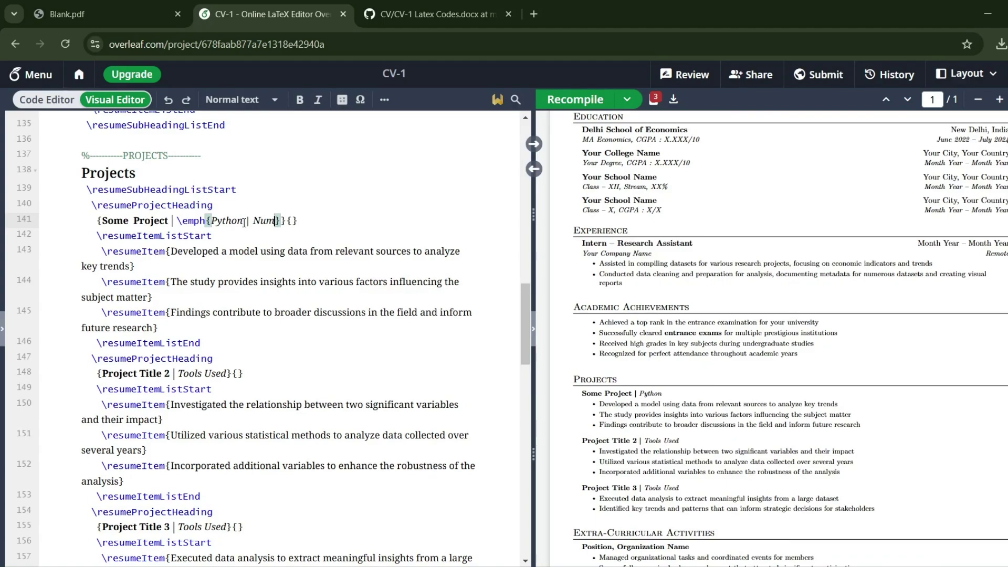
type("y")
type(" | Pan")
type("ds")
key("BackSpace")
type("as")
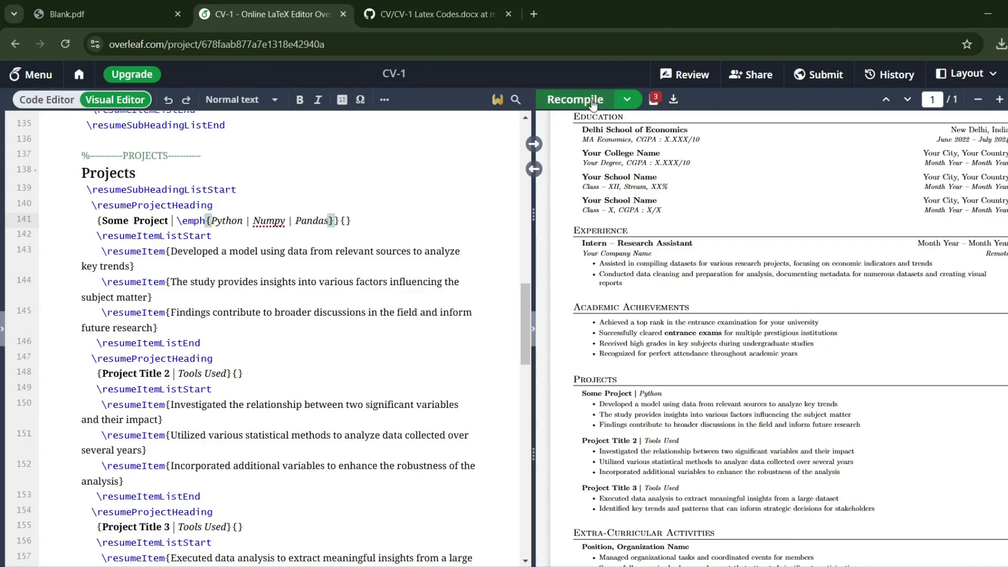
left_click(591, 98)
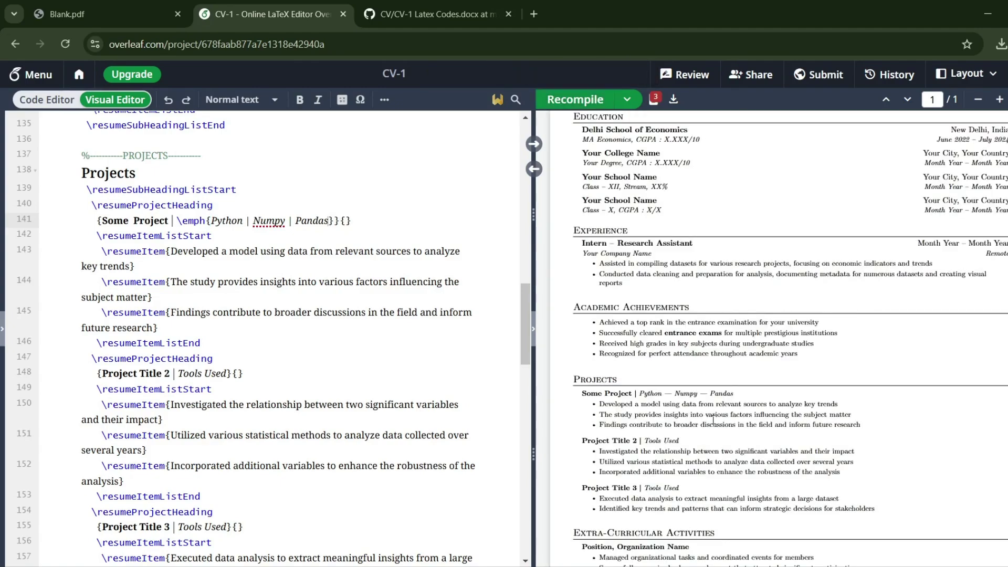
- Replace the | separators between Python, Numpy and Pandas with commas and recompile
left_click(253, 220)
key("BackSpace")
key("BackSpace")
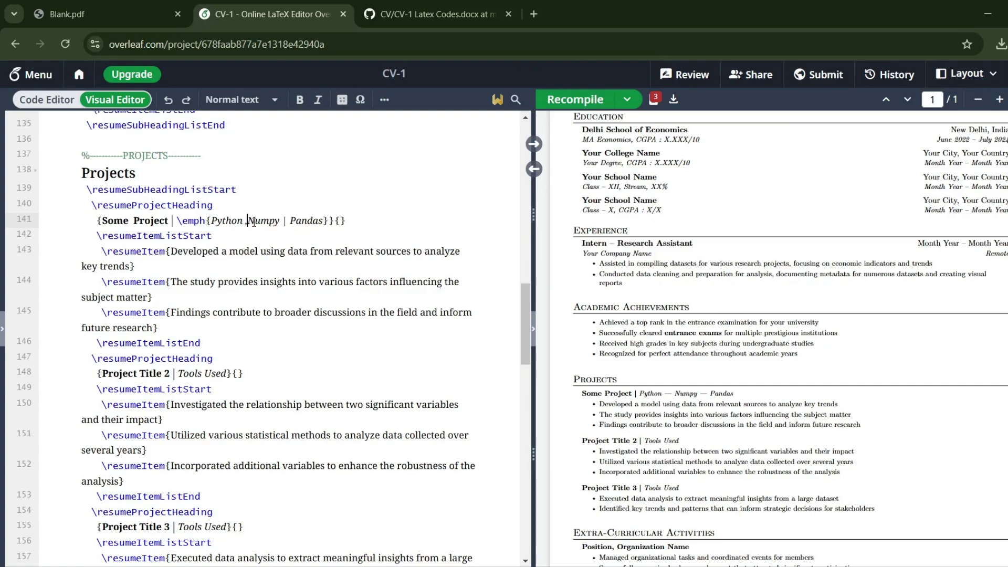
left_click(288, 224)
key("BackSpace")
key("BackSpace")
type(",")
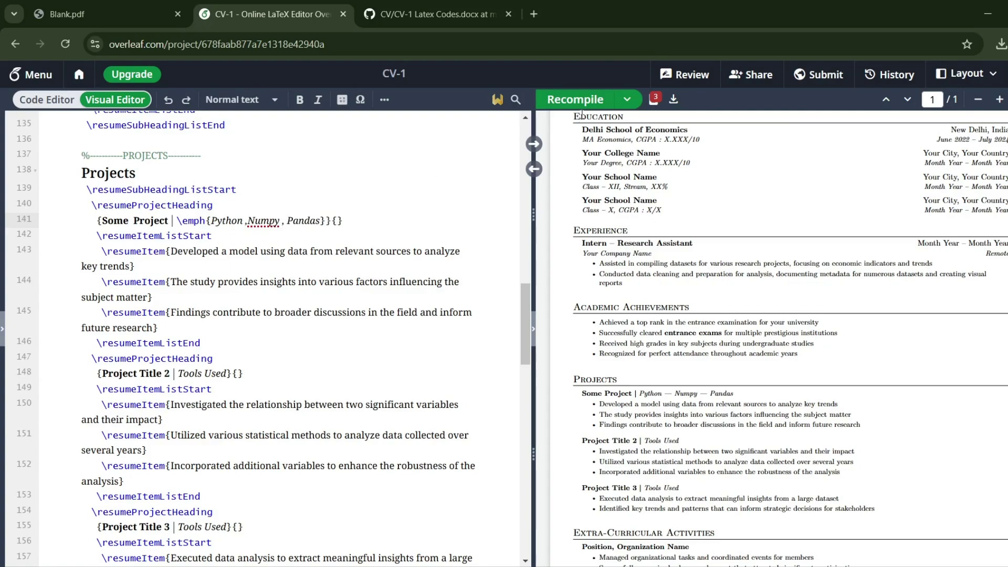
left_click(582, 102)
scroll(668, 394, "down", 3)
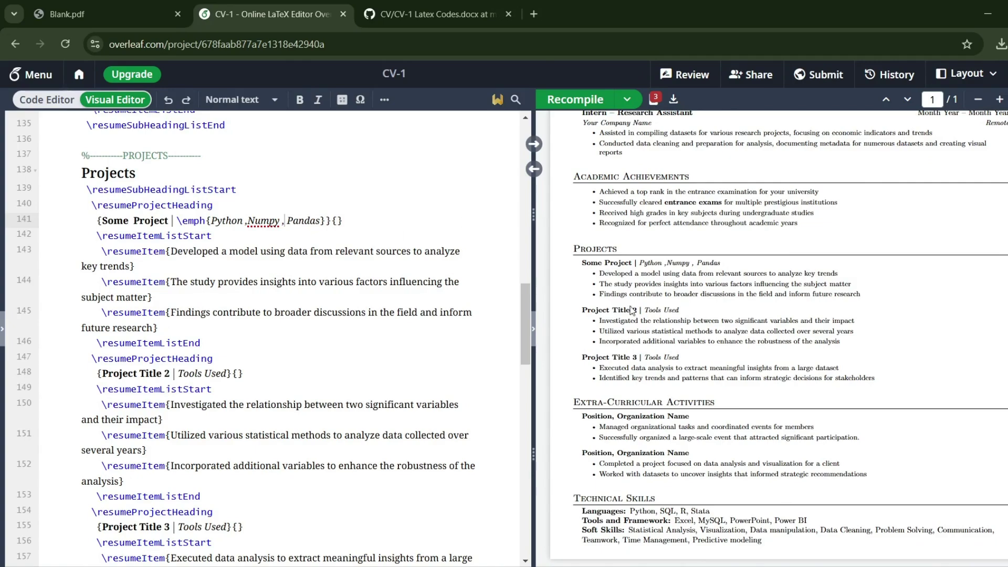
scroll(632, 309, "up", 4)
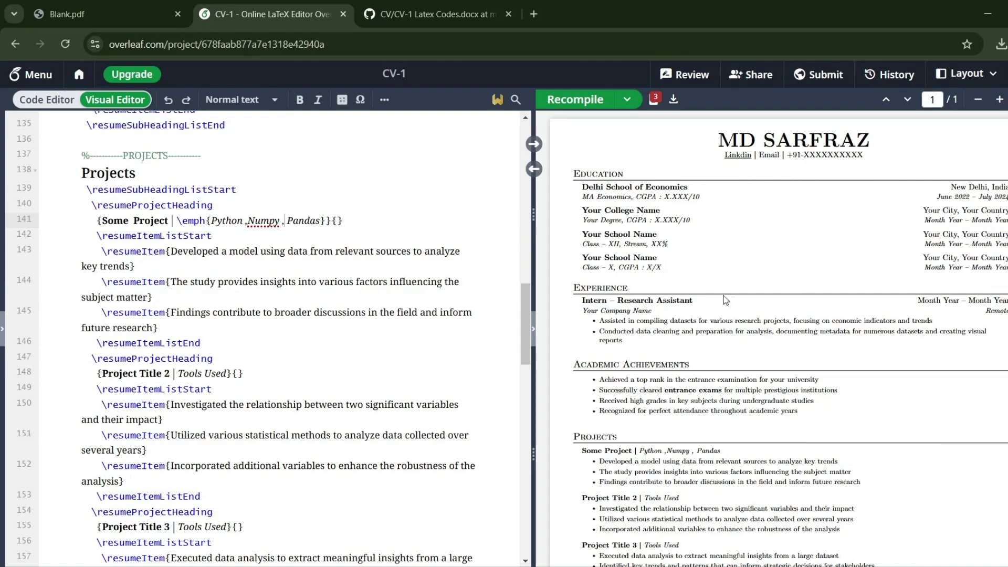
- Switch main.tex from the Visual Editor back to the raw LaTeX Code Editor
scroll(717, 320, "down", 4)
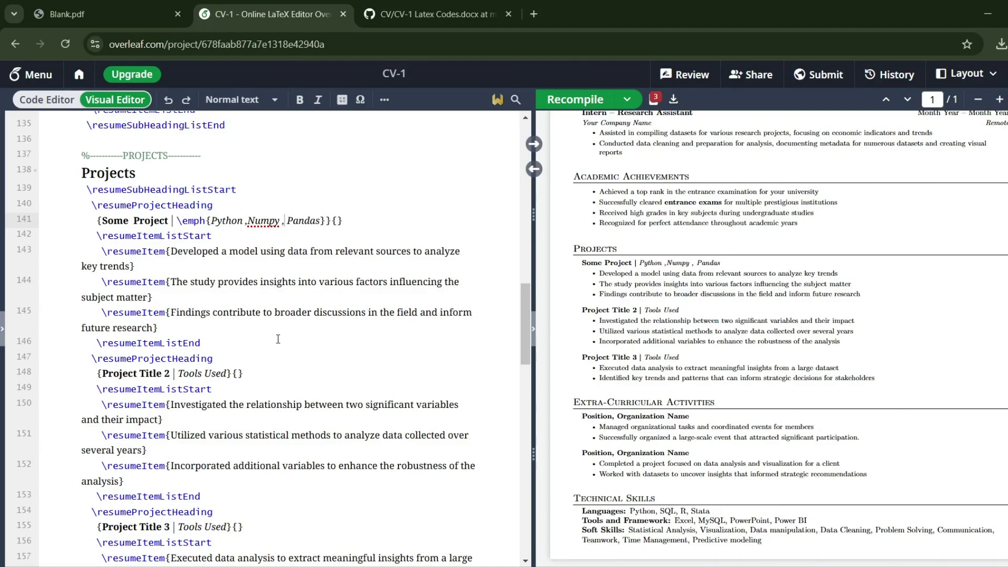
scroll(278, 339, "up", 5)
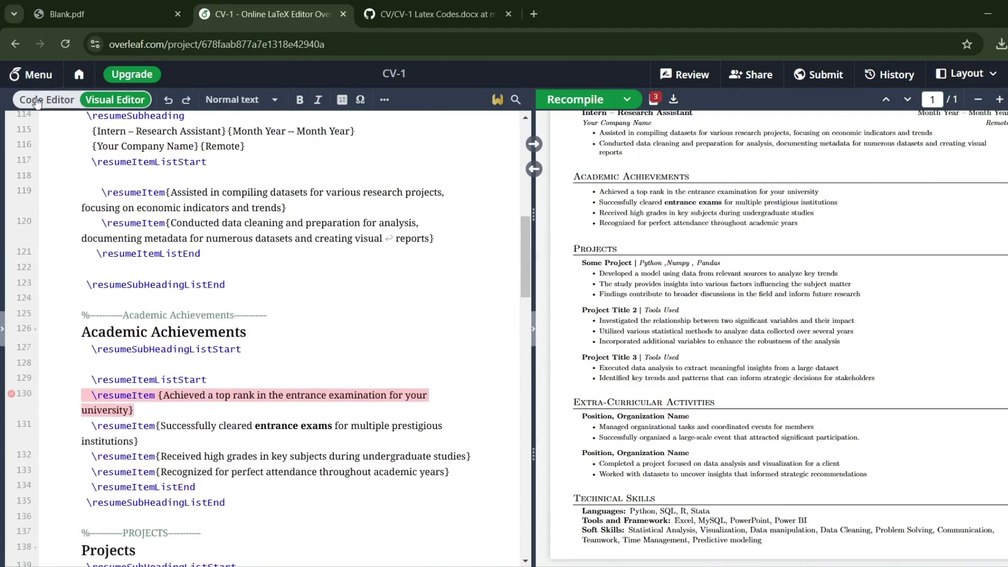
left_click(36, 102)
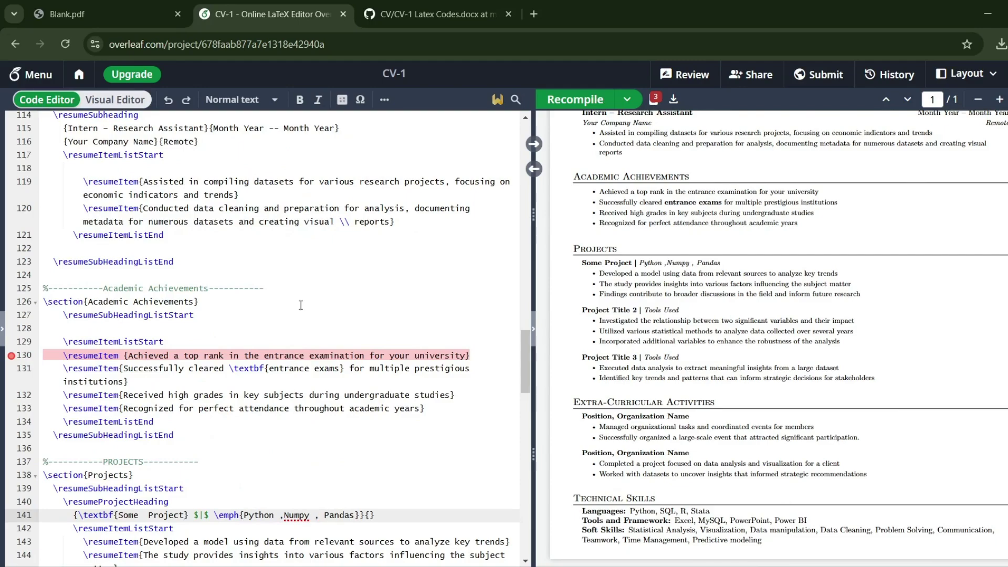